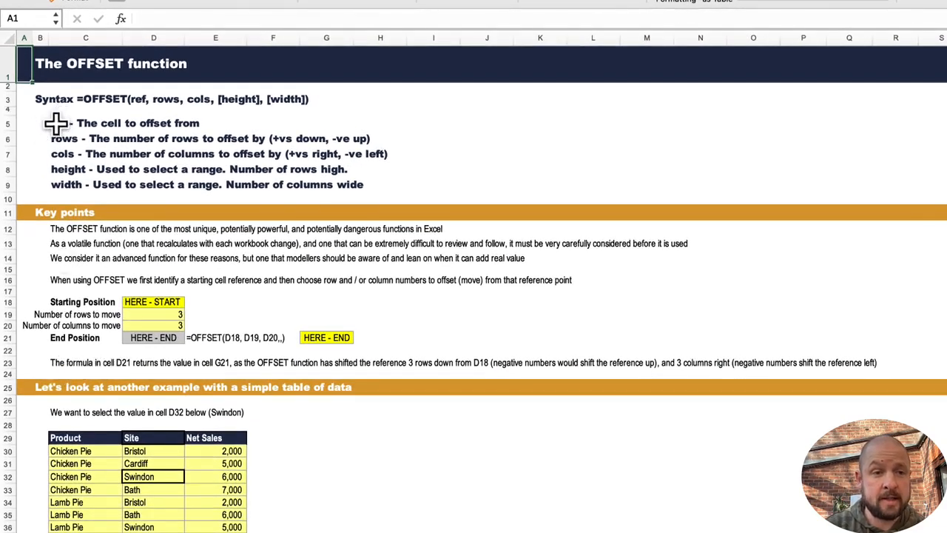
pyautogui.click(26, 123)
pyautogui.press('Down')
pyautogui.press('Right')
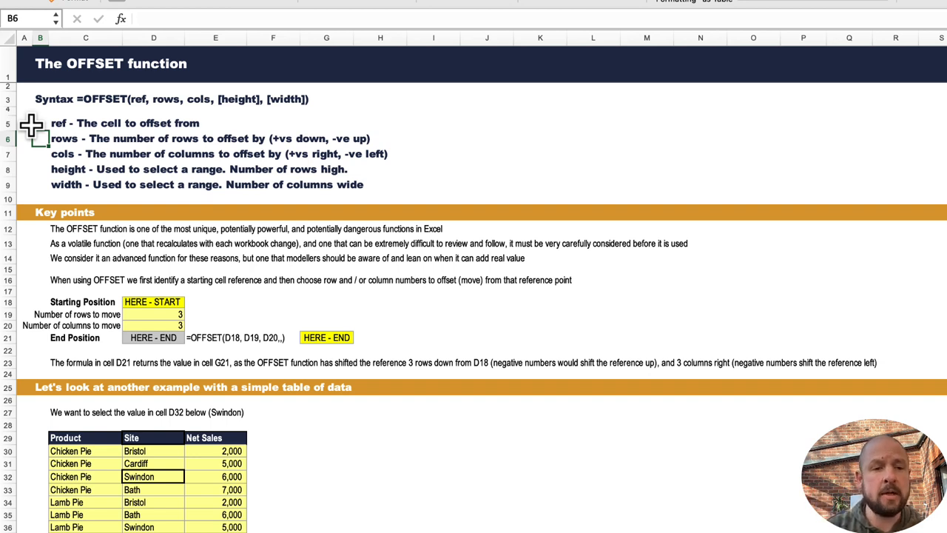
# Inspect the OFFSET formula in the End Position cell D21 and the cells it references.
pyautogui.click(144, 338)
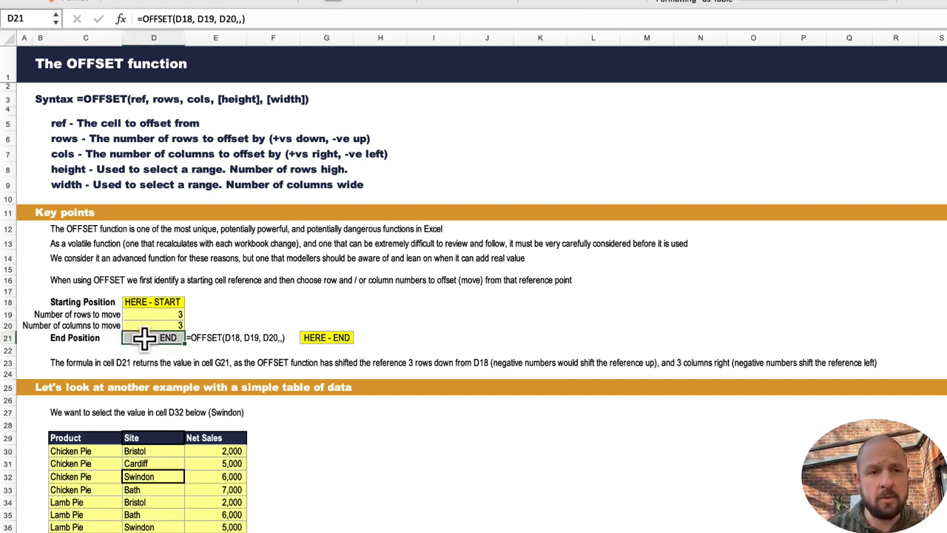
pyautogui.click(215, 19)
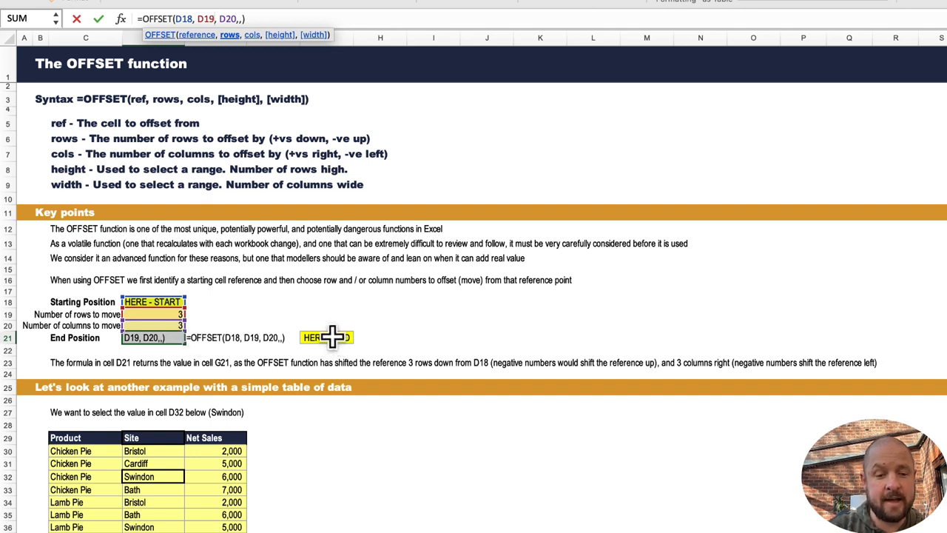
pyautogui.press('Return')
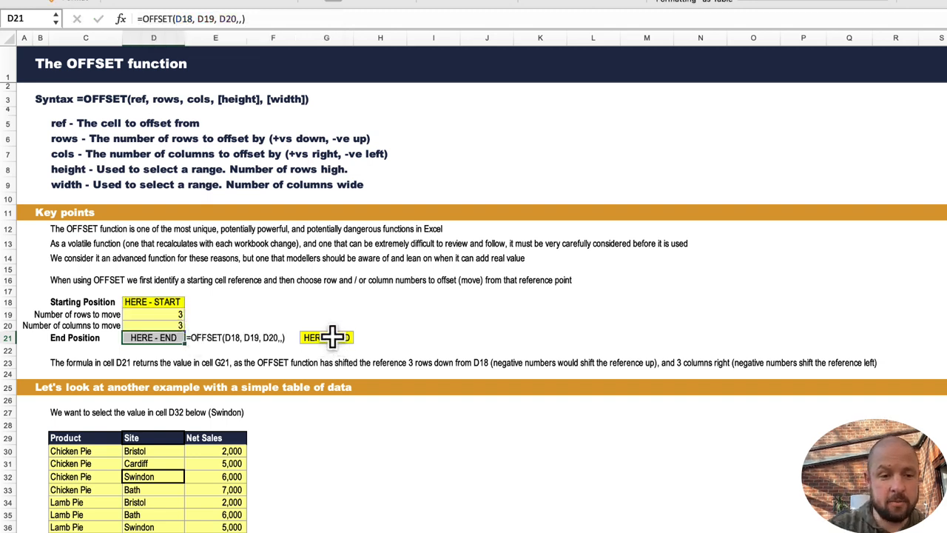
# Step from the Starting Position cell D18 three rows down and three columns right to reach G21.
pyautogui.click(172, 302)
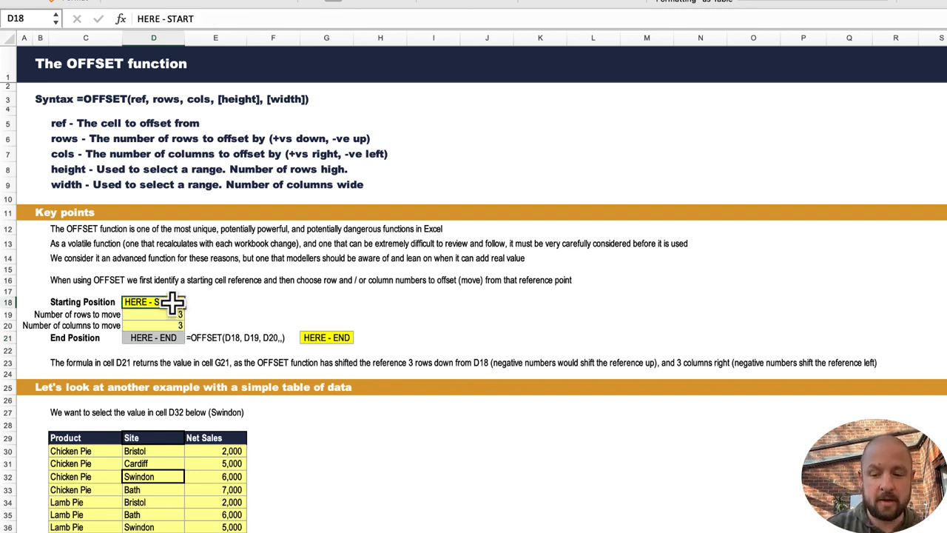
pyautogui.press('Down')
pyautogui.press('Down')
pyautogui.press('Down')
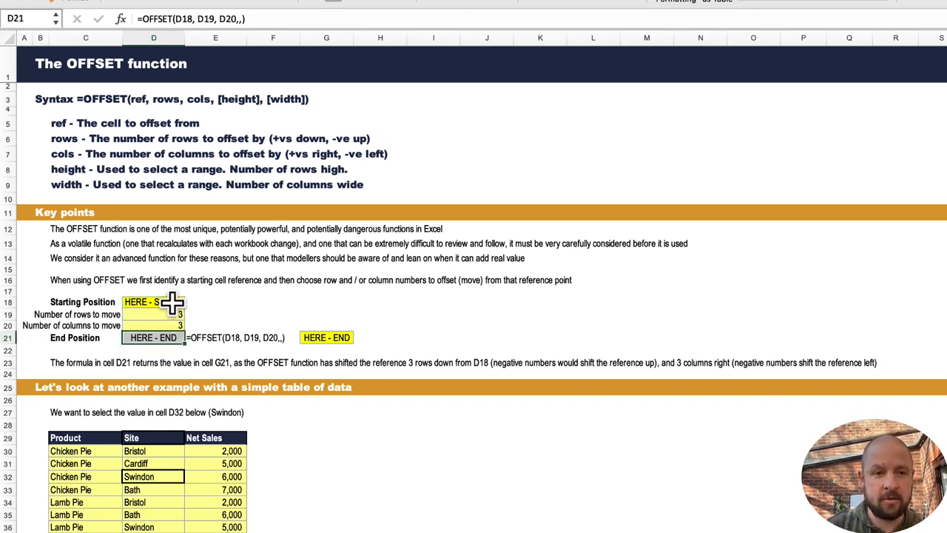
pyautogui.press('Right')
pyautogui.press('Right')
pyautogui.press('Right')
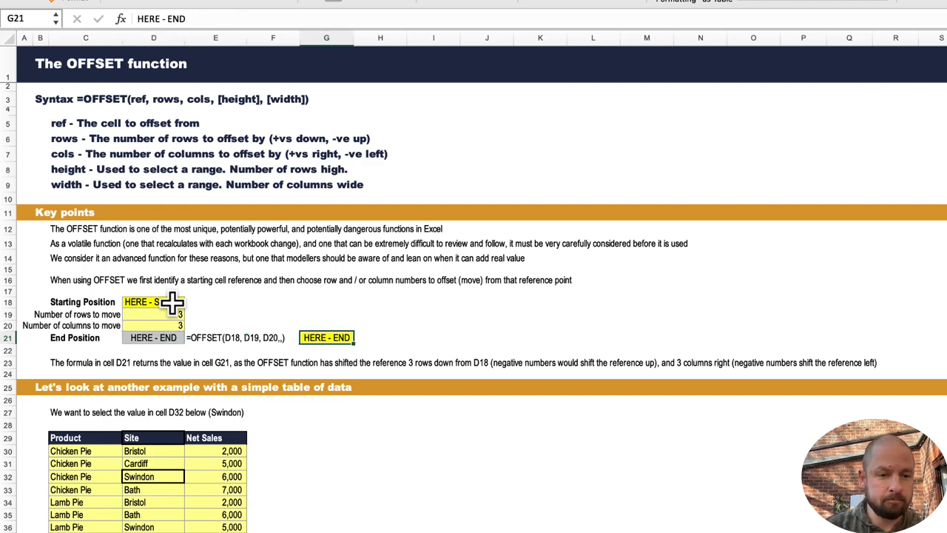
# Scroll to the OFFSET with SUM example and inspect the Result formula in G88.
pyautogui.scroll(-10, 217, 452)
pyautogui.scroll(3, 158, 452)
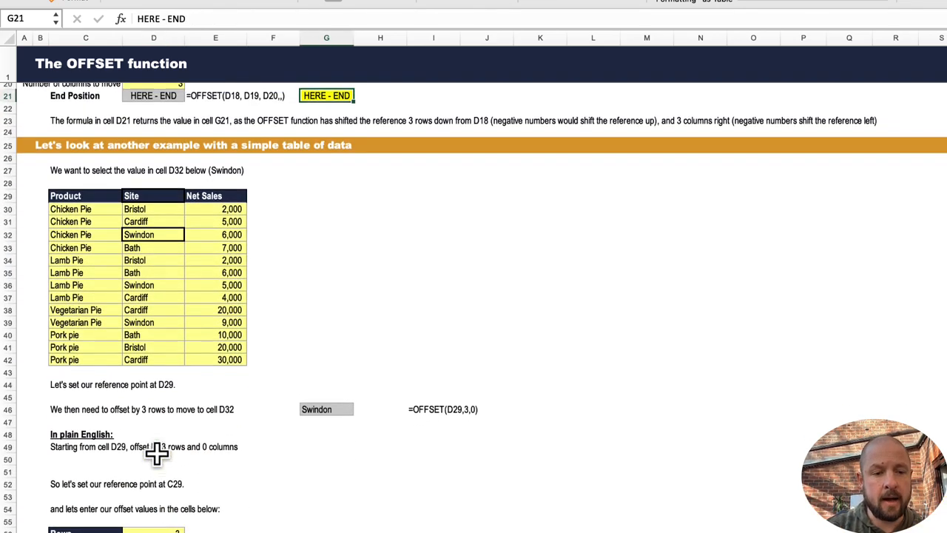
pyautogui.scroll(-3, 157, 452)
pyautogui.scroll(-2, 157, 453)
pyautogui.scroll(4, 157, 452)
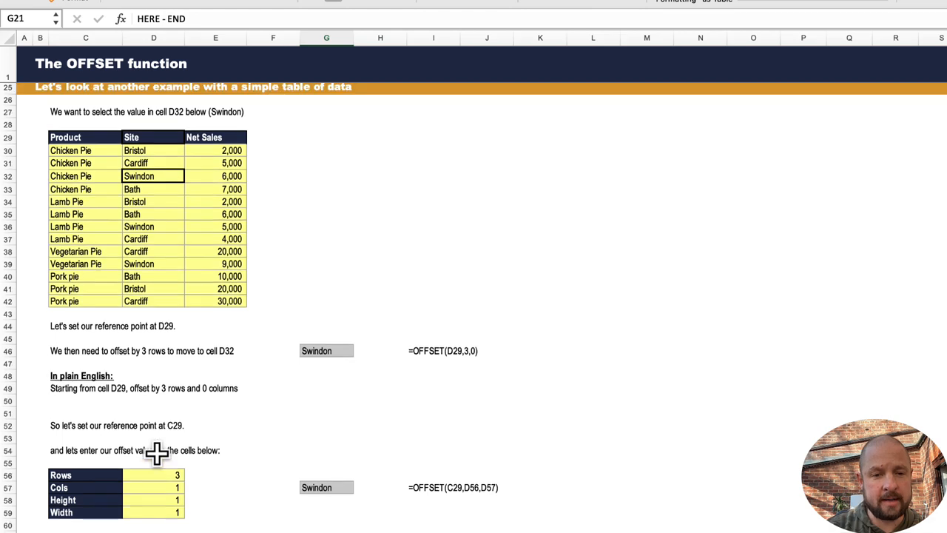
pyautogui.scroll(1, 157, 453)
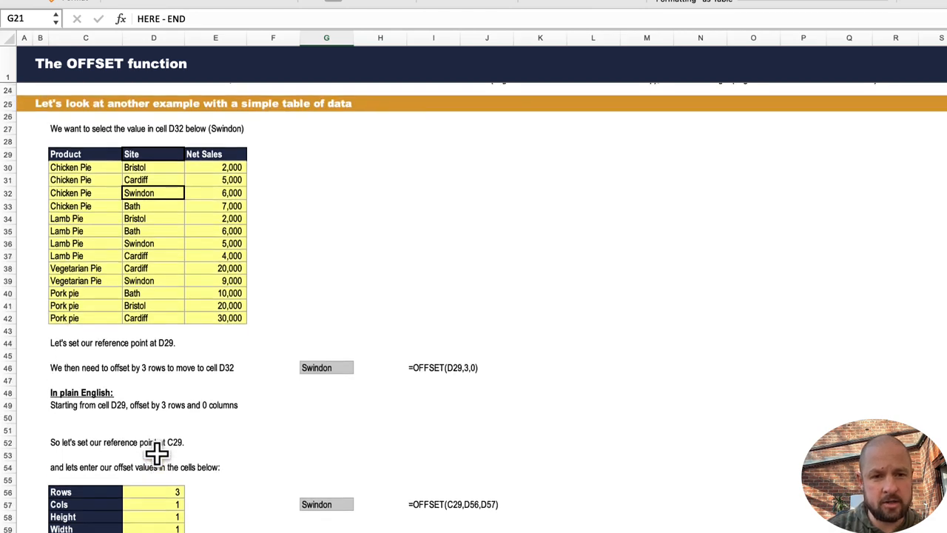
pyautogui.scroll(-5, 157, 453)
pyautogui.scroll(-7, 157, 452)
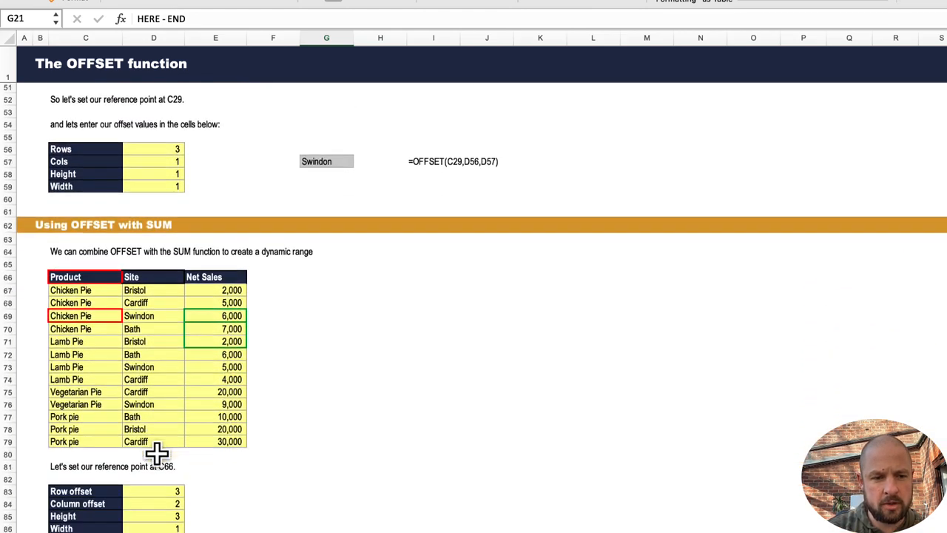
pyautogui.click(334, 494)
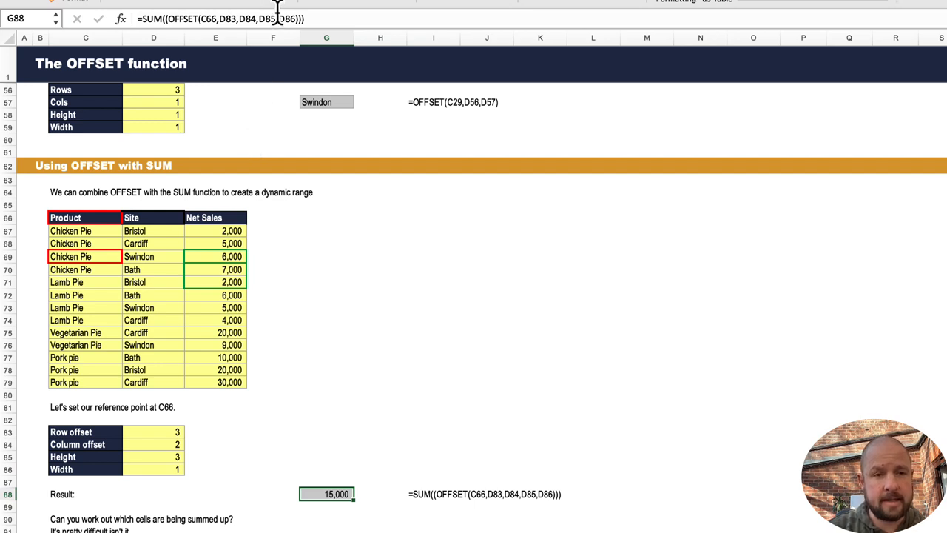
pyautogui.click(333, 17)
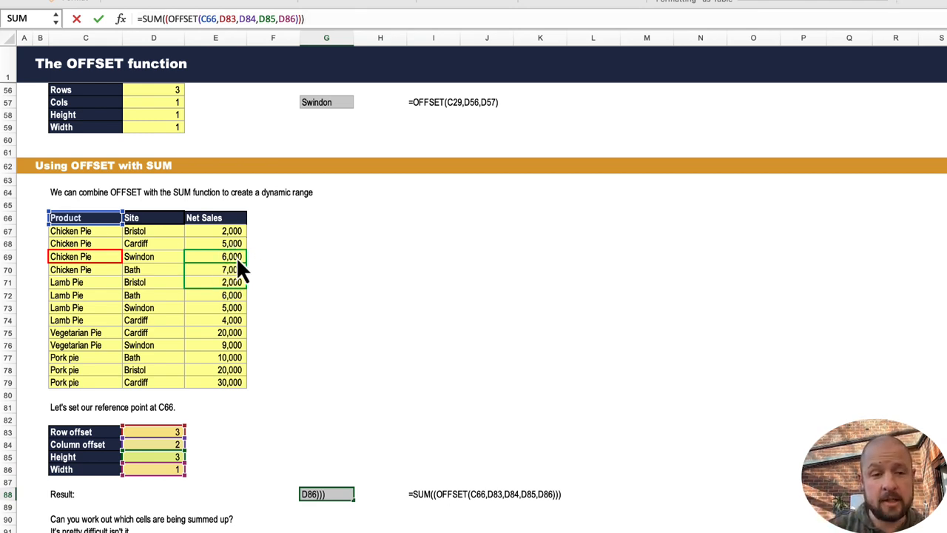
pyautogui.press('Return')
# Select the highlighted Net Sales cells E69 to E71 and review the Result formula's arguments.
pyautogui.moveTo(236, 257); pyautogui.dragTo(236, 282)
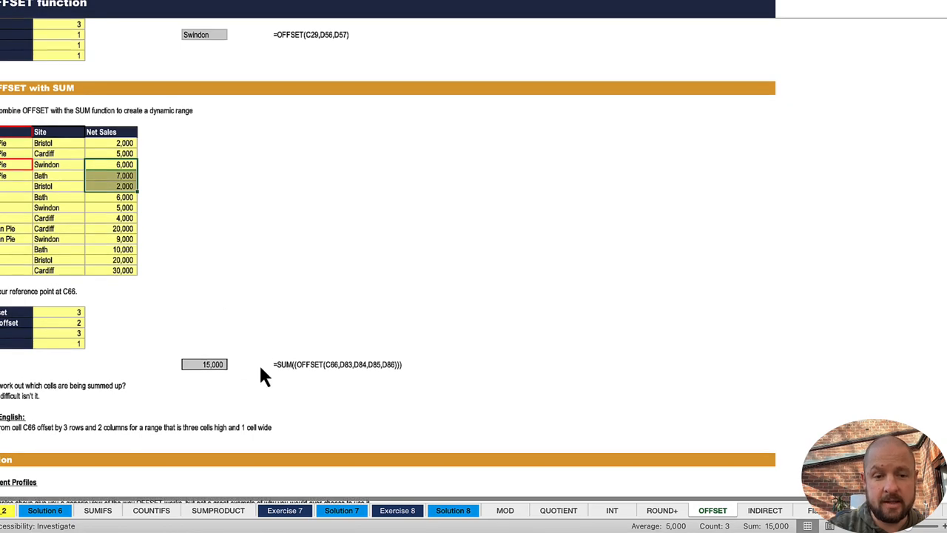
pyautogui.click(205, 363)
pyautogui.click(296, 9)
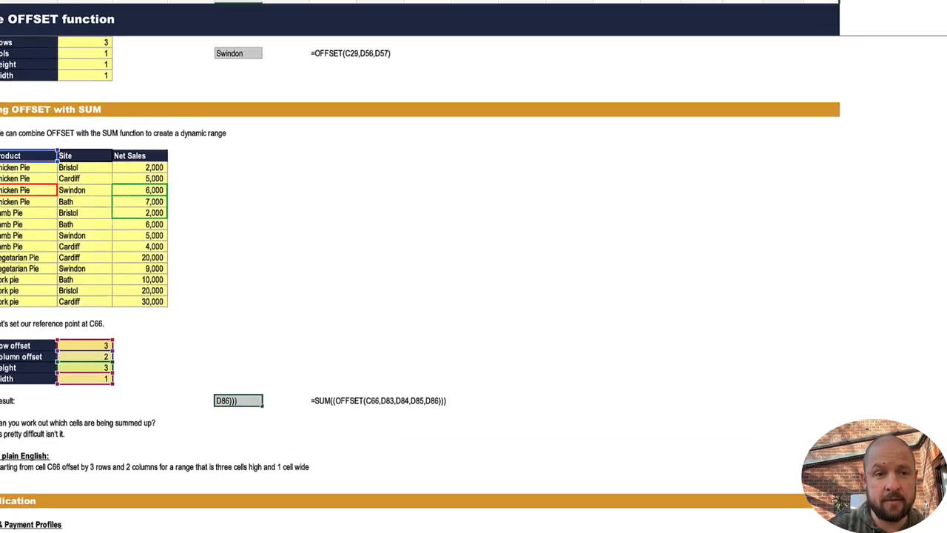
pyautogui.click(229, 8)
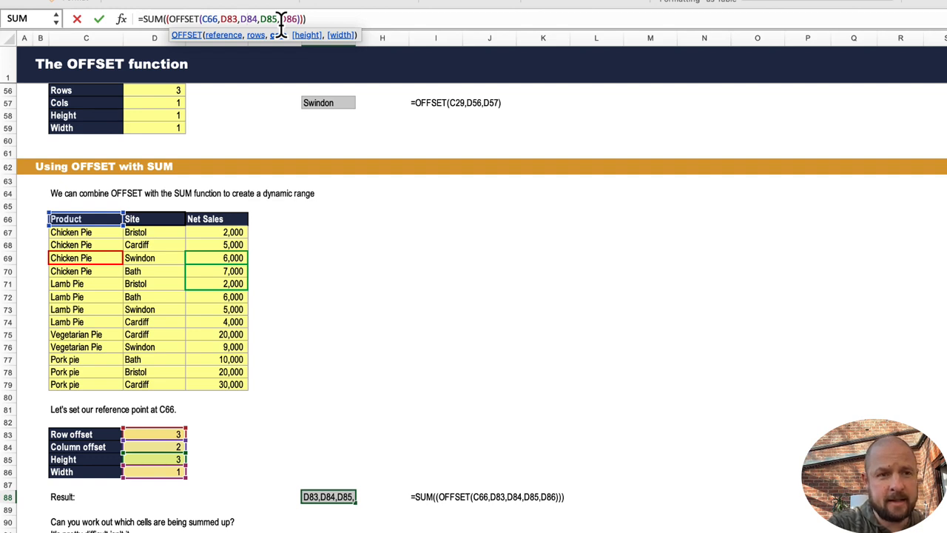
pyautogui.press('Escape')
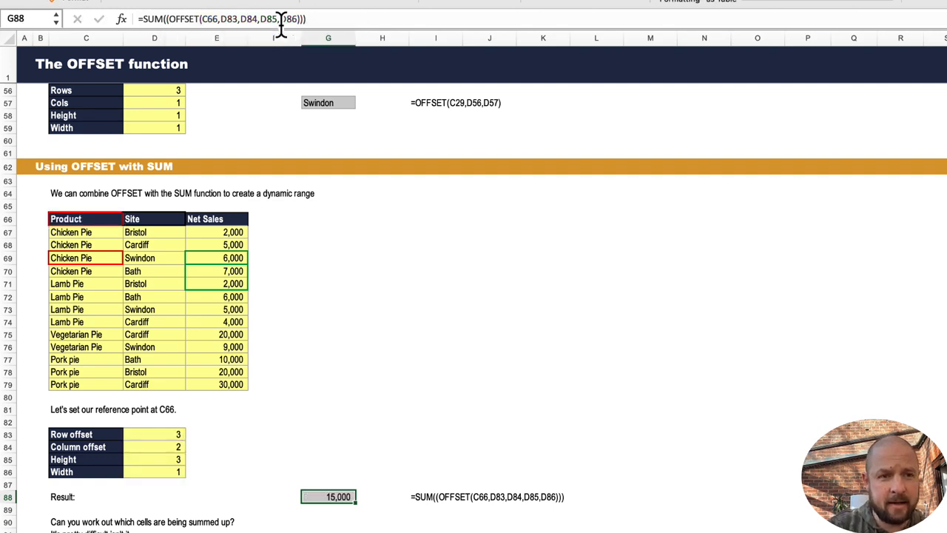
# Remove the SUM wrapper from the Result formula to show the offset range itself, then undo that edit.
pyautogui.click(168, 18)
pyautogui.press('BackSpace')
pyautogui.press('BackSpace')
pyautogui.press('BackSpace')
pyautogui.press('BackSpace')
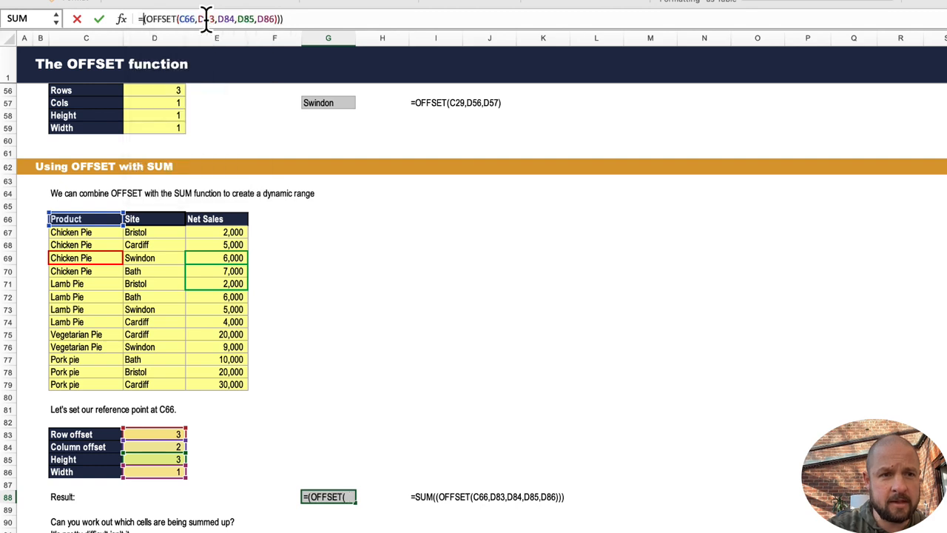
pyautogui.click(317, 20)
pyautogui.press('BackSpace')
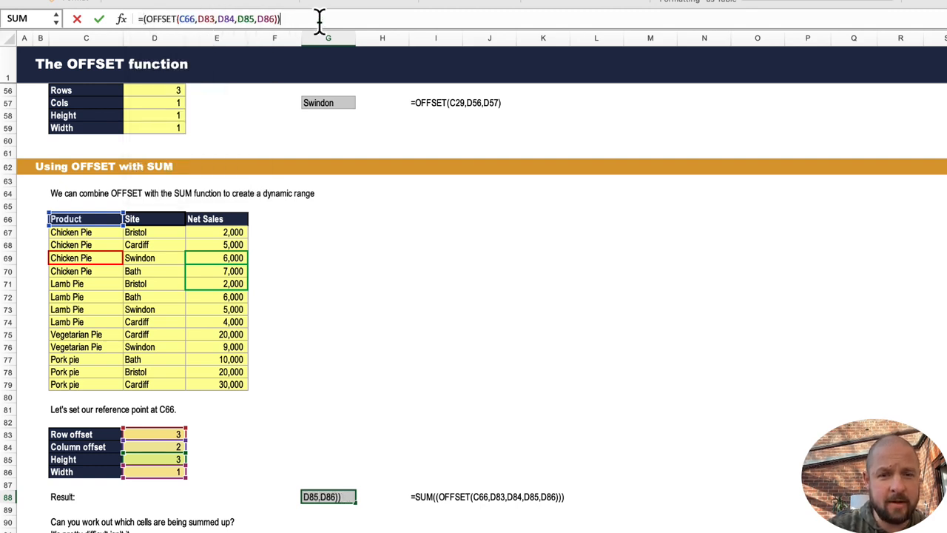
pyautogui.press('Return')
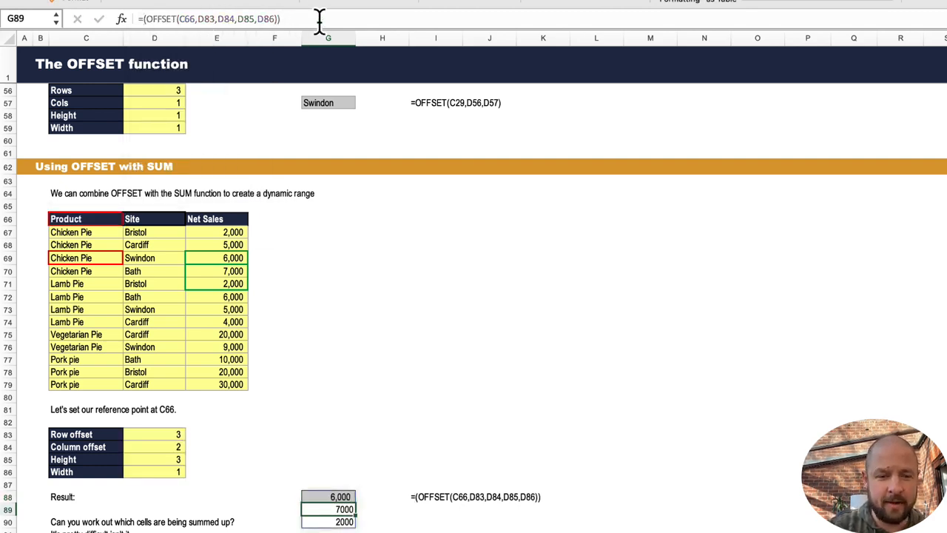
pyautogui.press('Up')
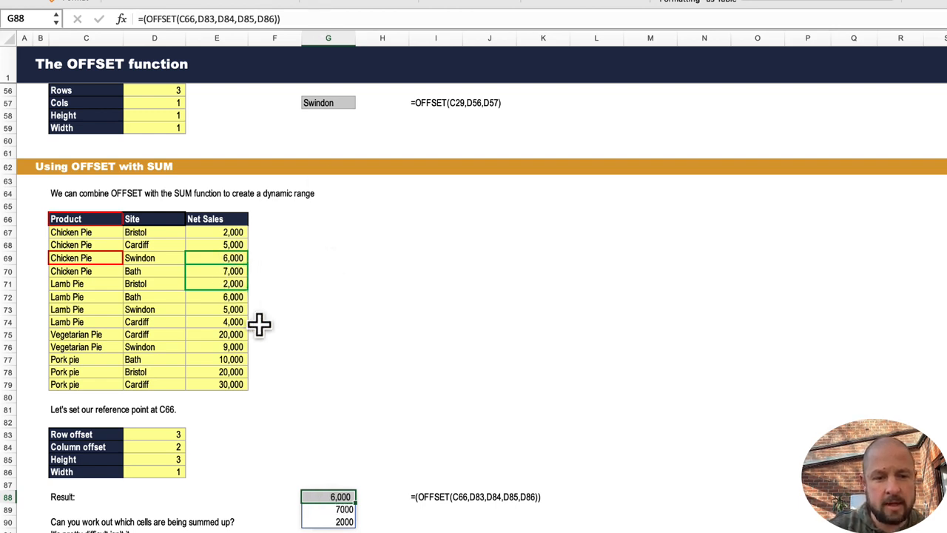
pyautogui.press('super+z')
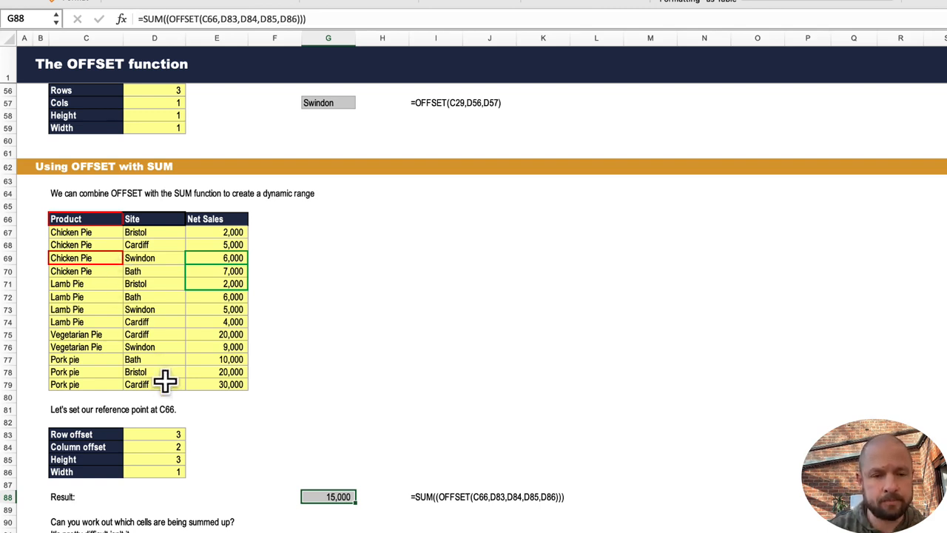
# Scroll to the Time & Payment Profiles example and step through the Tax period end value and Tax payment cells.
pyautogui.scroll(-5, 298, 427)
pyautogui.scroll(-10, 329, 439)
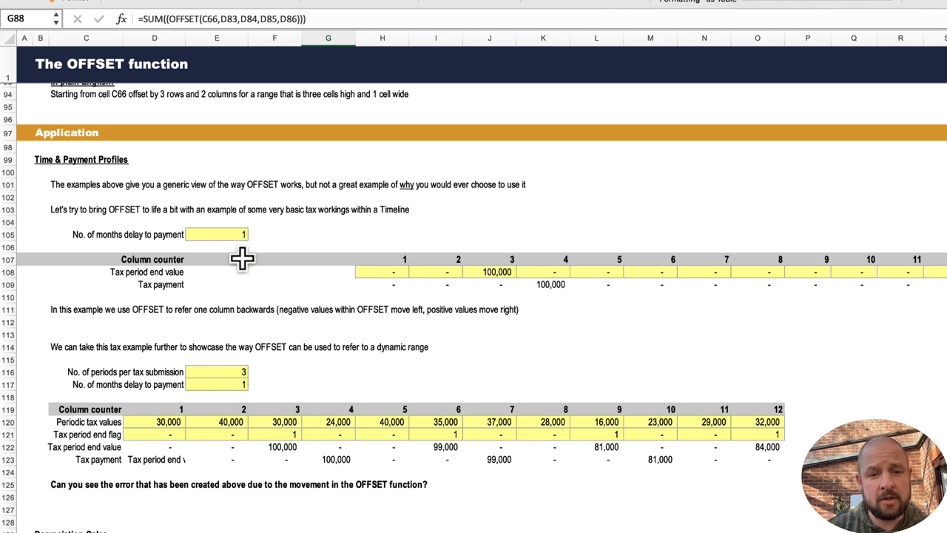
pyautogui.click(261, 274)
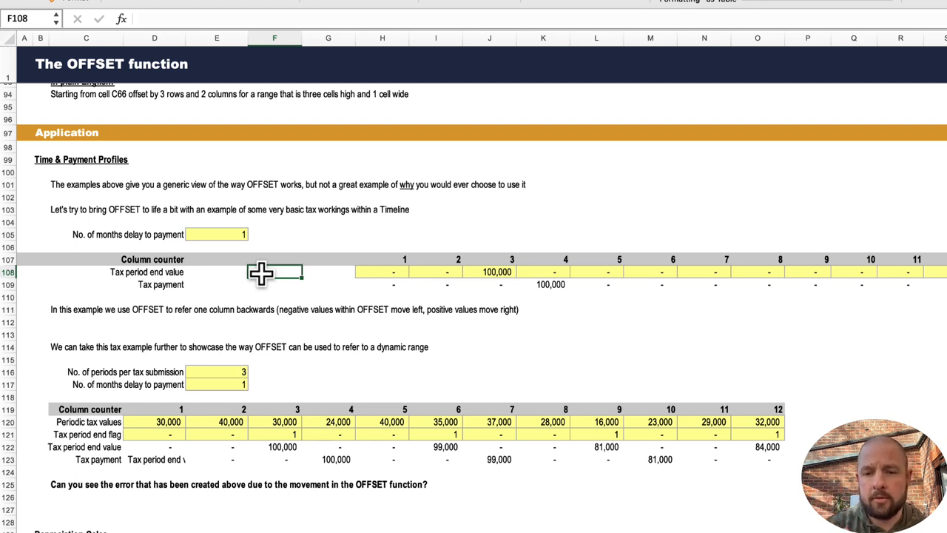
pyautogui.press('Right')
pyautogui.press('Right')
pyautogui.press('Right')
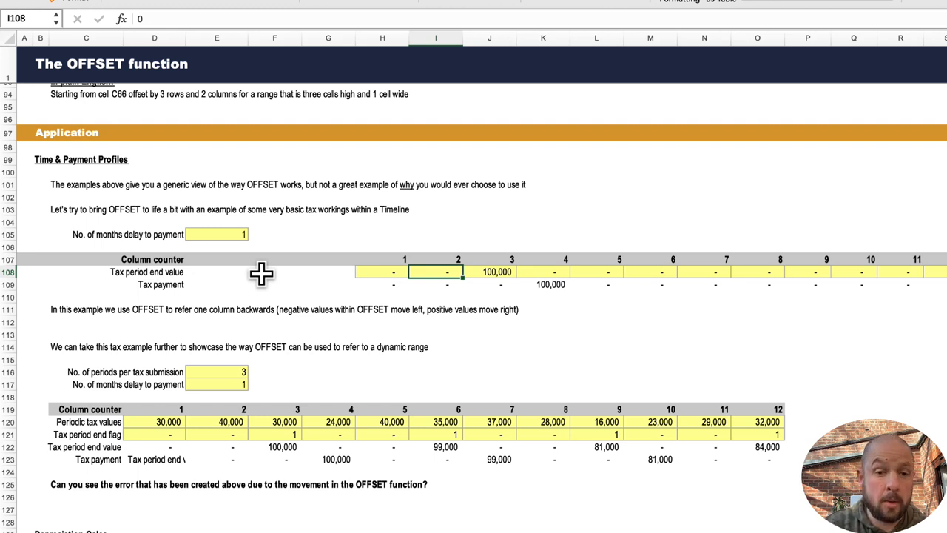
pyautogui.press('Right')
pyautogui.press('Down')
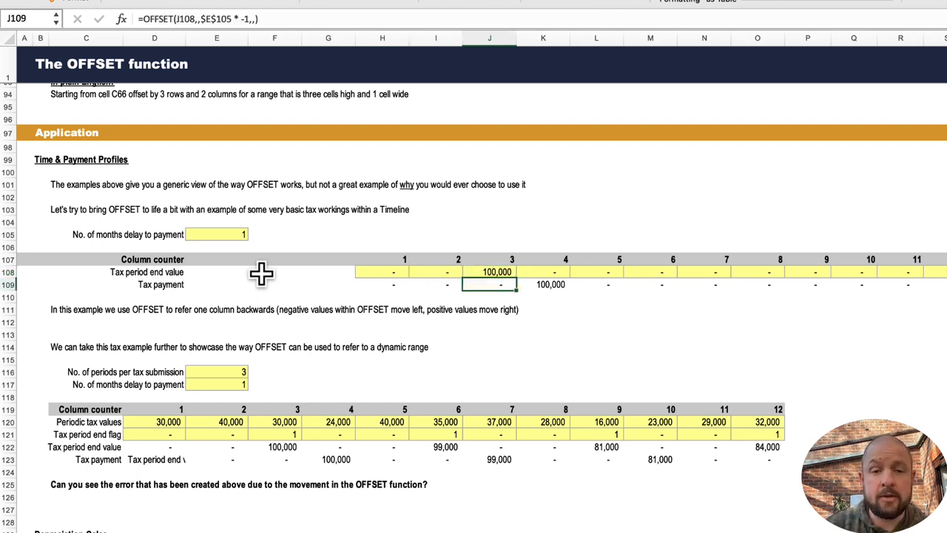
pyautogui.press('Right')
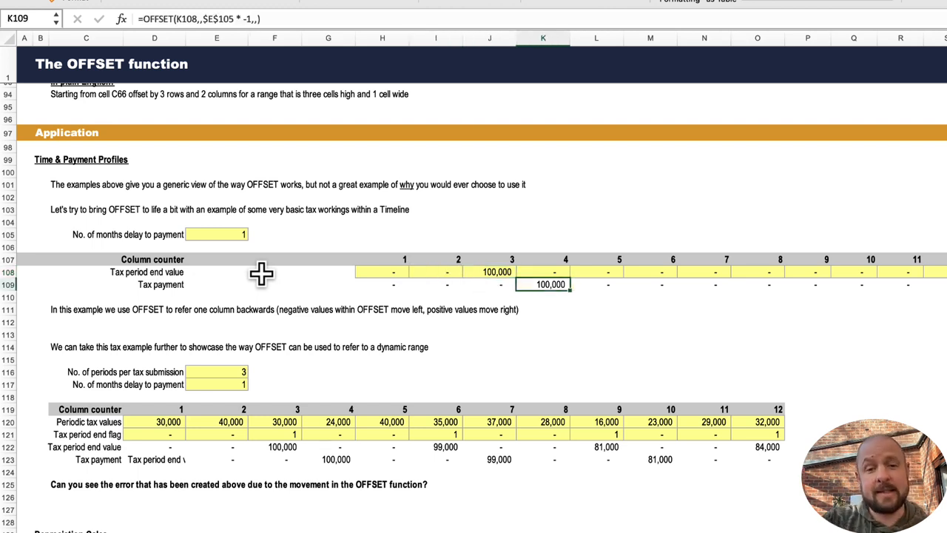
pyautogui.press('Left')
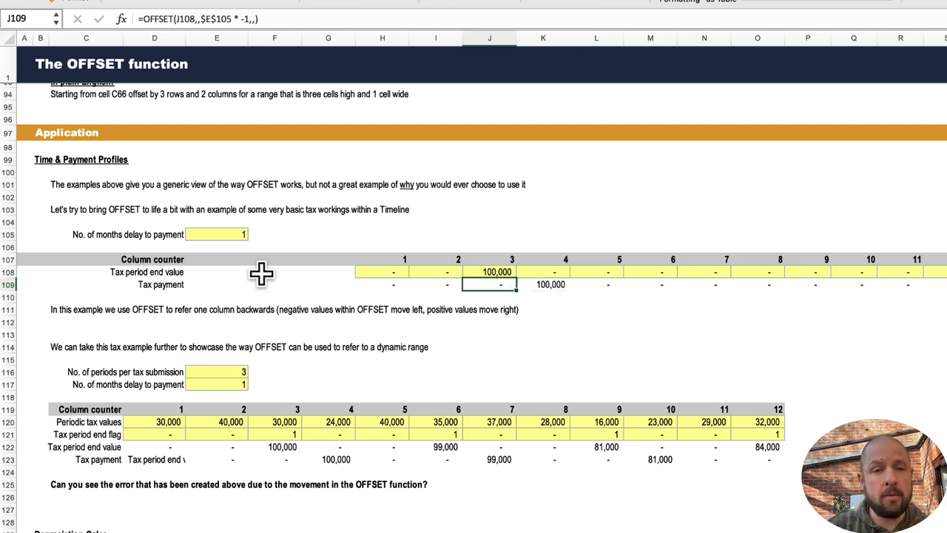
# Inspect the OFFSET formula in the Tax payment cell J109 and its references.
pyautogui.click(274, 10)
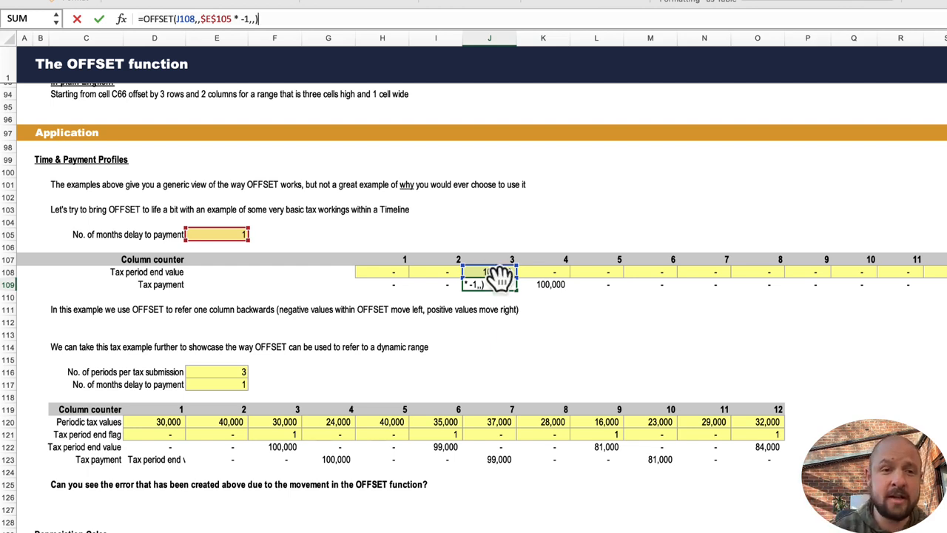
pyautogui.click(245, 18)
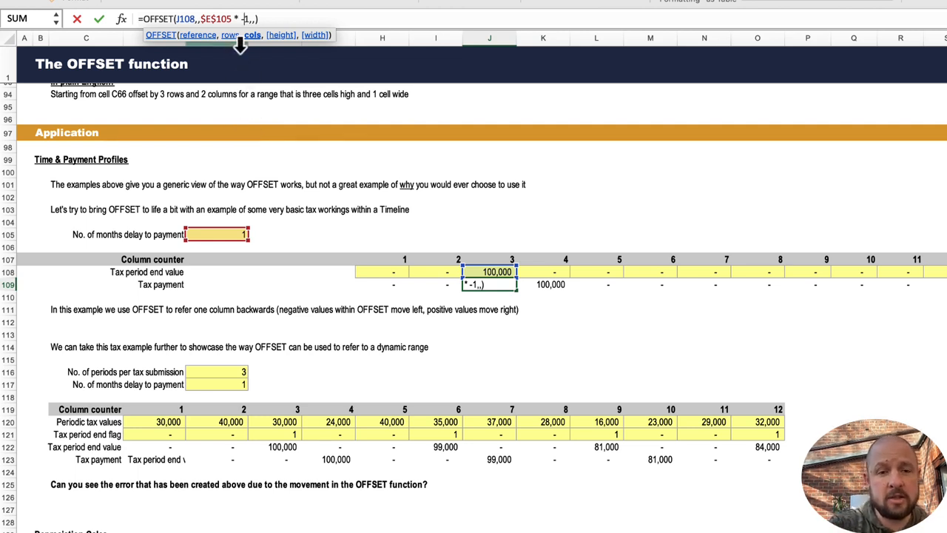
pyautogui.press('Return')
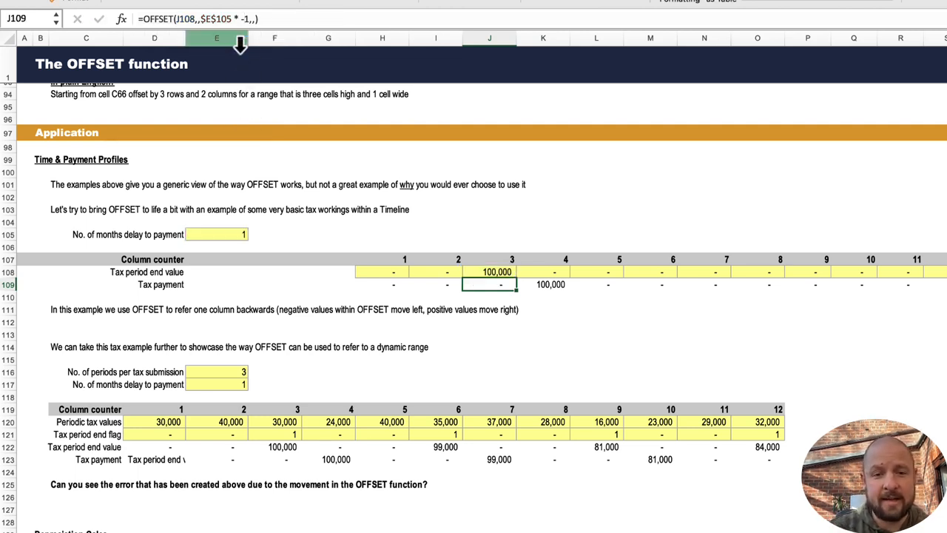
# Set the No. of months delay to payment to 2.
pyautogui.press('Right')
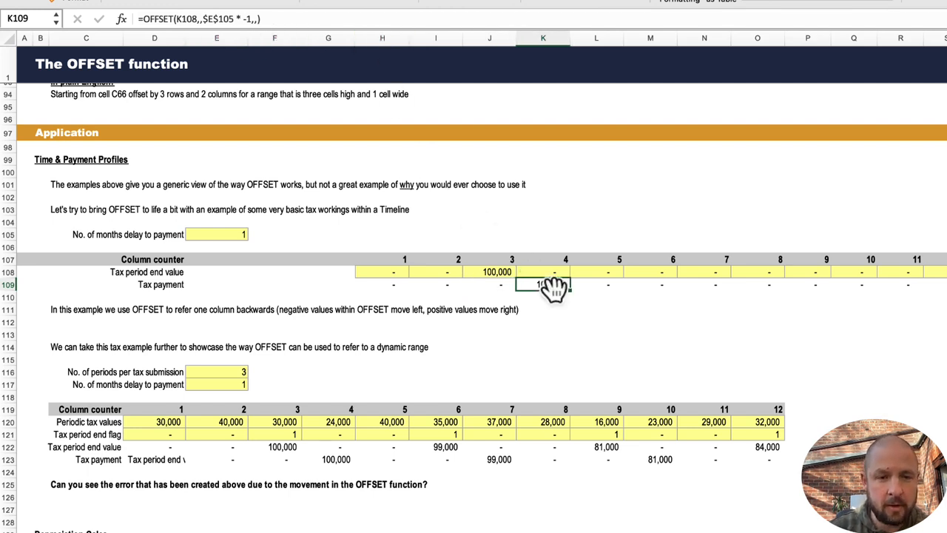
pyautogui.click(234, 234)
pyautogui.write('2')
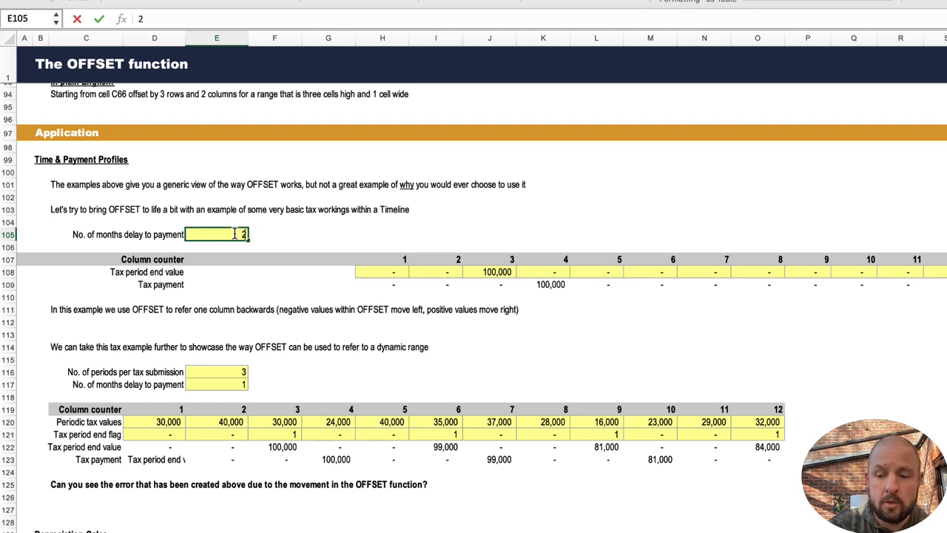
pyautogui.press('Return')
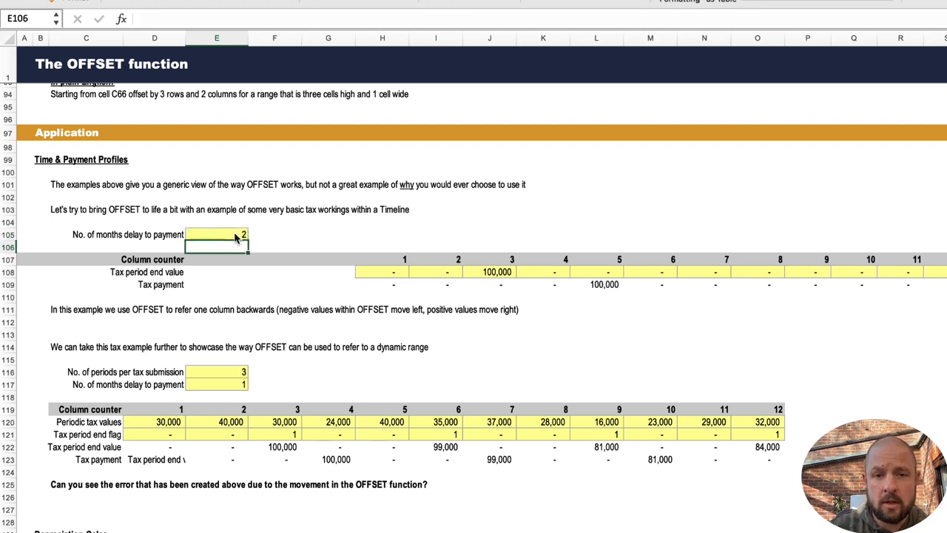
pyautogui.click(611, 286)
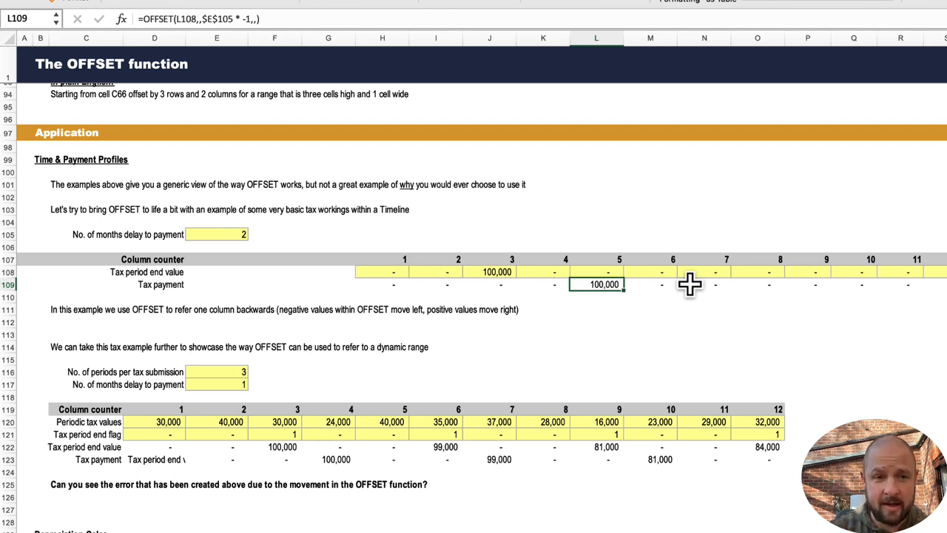
# Set the No. of months delay to payment to 1.
pyautogui.press('Up')
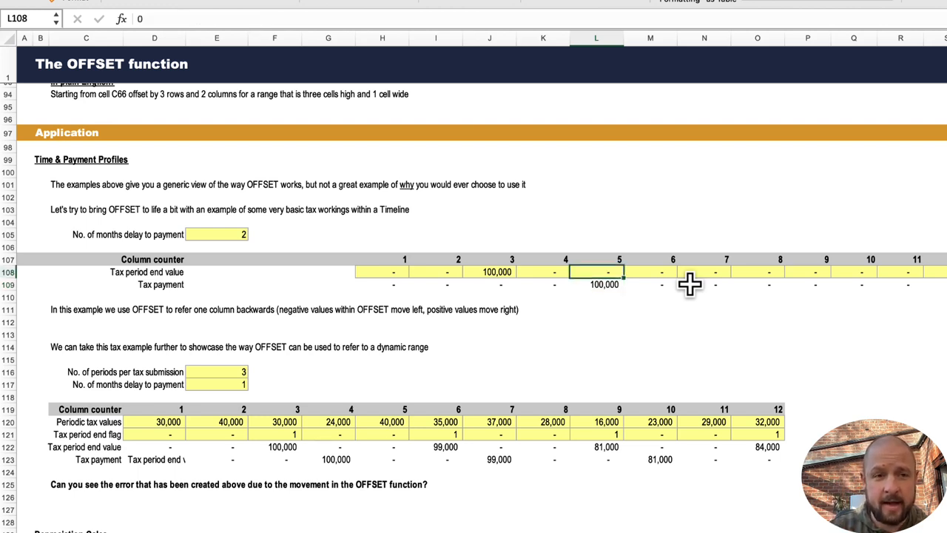
pyautogui.press('Left')
pyautogui.press('Left')
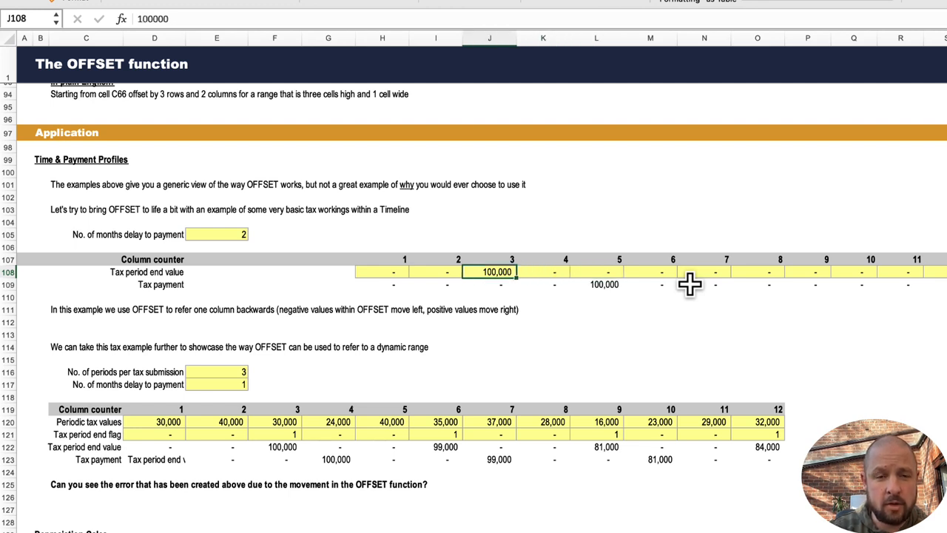
pyautogui.press('Right')
pyautogui.press('Right')
pyautogui.press('Down')
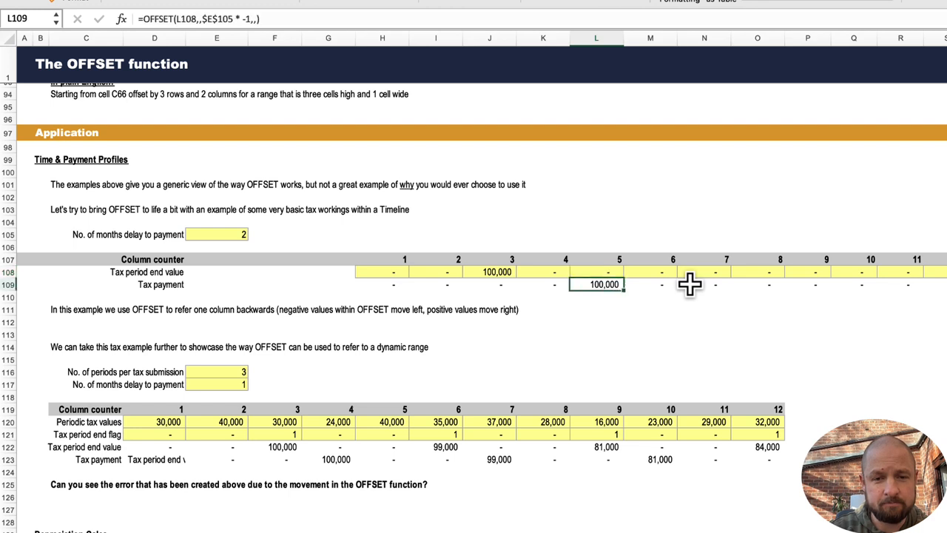
pyautogui.click(228, 234)
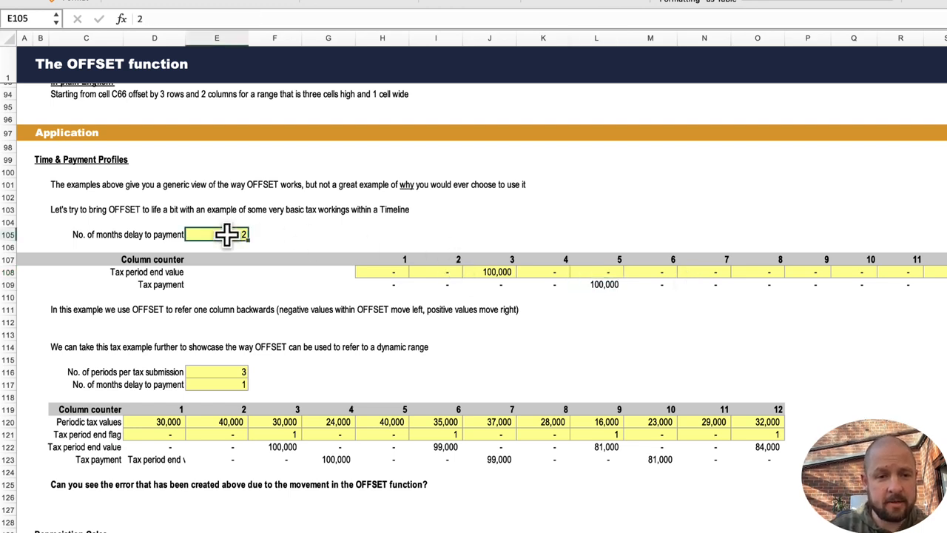
pyautogui.write('1')
pyautogui.press('Return')
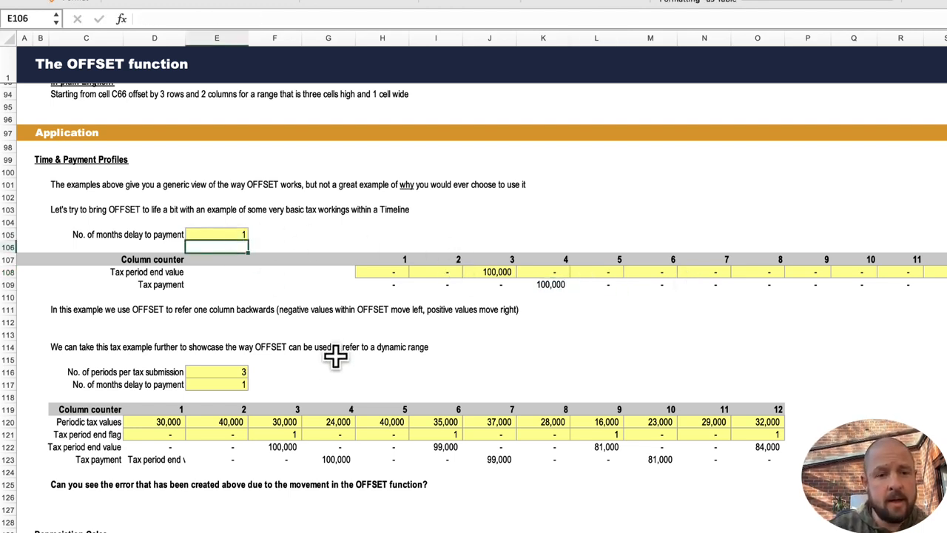
# Inspect the SUM of OFFSET formula in Tax period end value cell F122 and the three-period tax values range it covers.
pyautogui.scroll(-2, 391, 358)
pyautogui.scroll(-3, 391, 358)
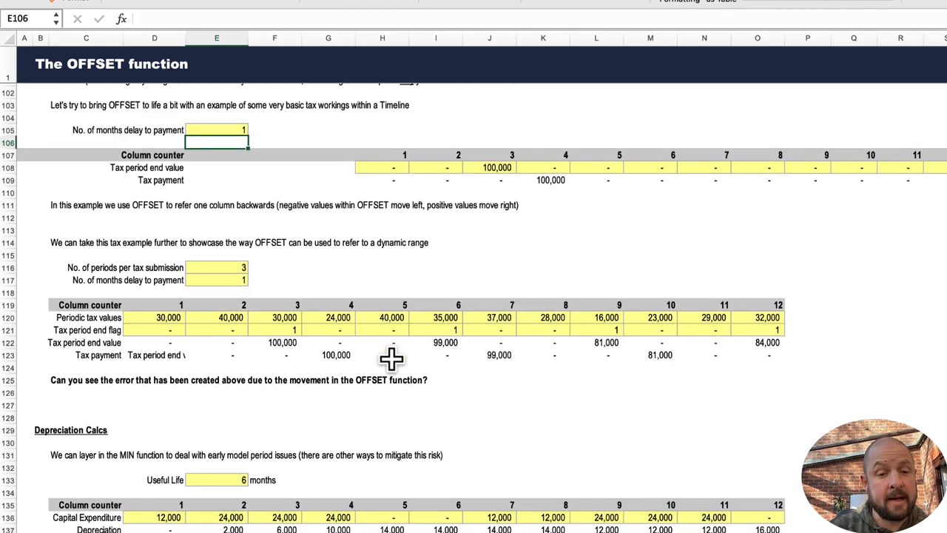
pyautogui.click(285, 345)
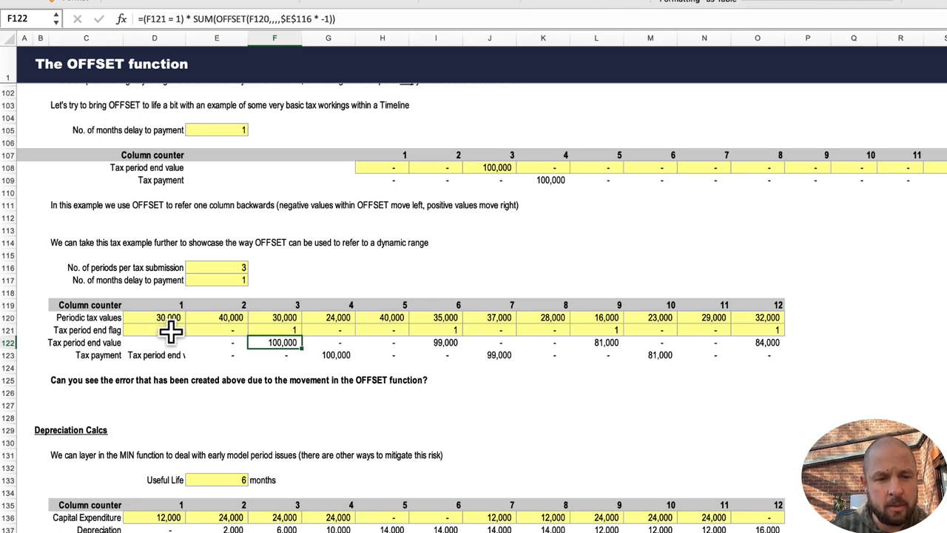
pyautogui.moveTo(169, 330); pyautogui.dragTo(770, 330)
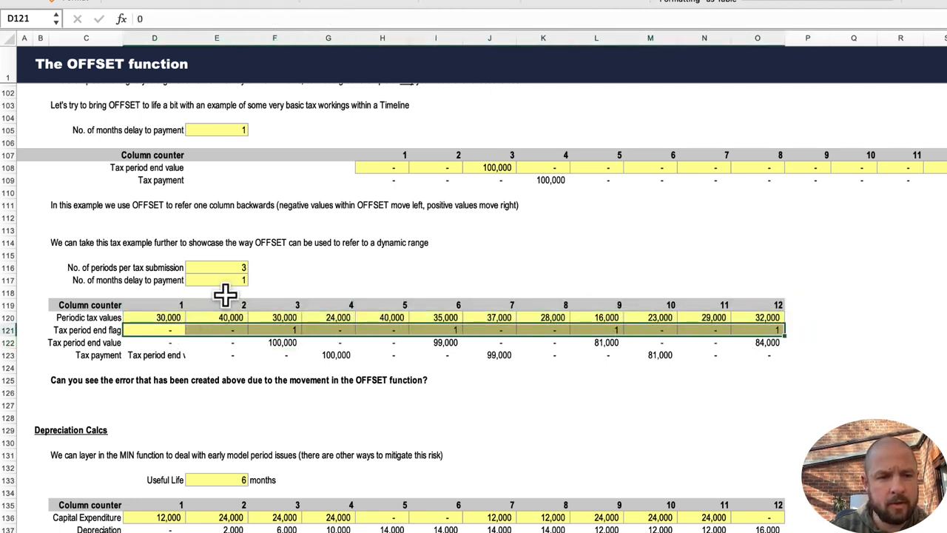
pyautogui.click(231, 268)
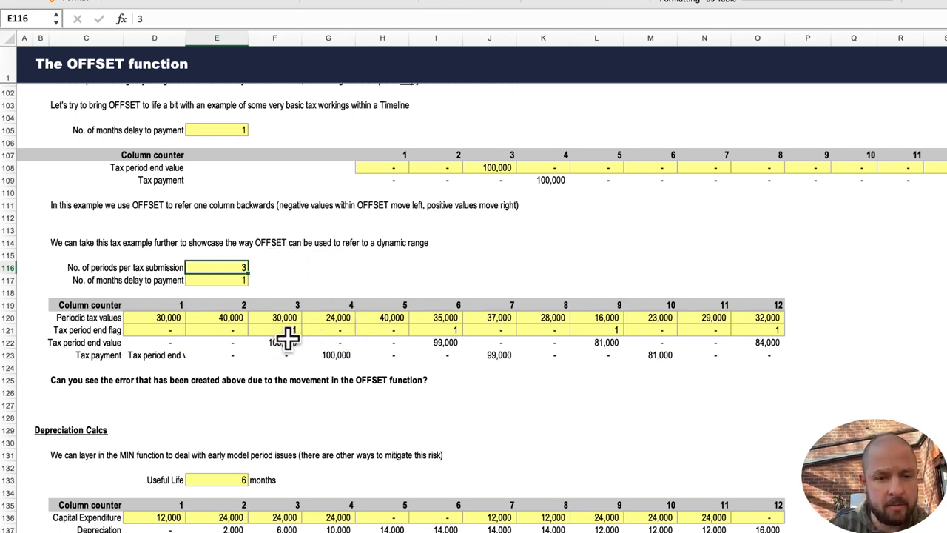
pyautogui.click(287, 342)
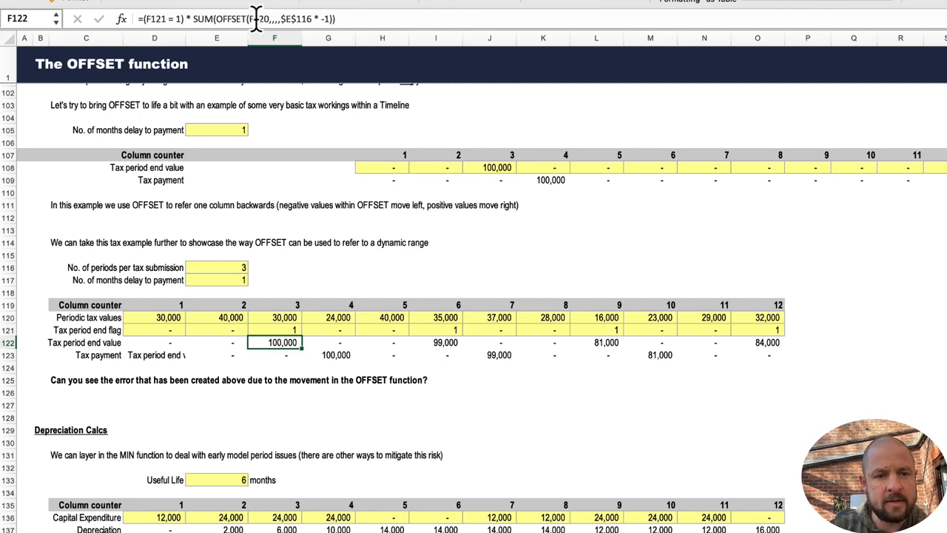
pyautogui.click(293, 21)
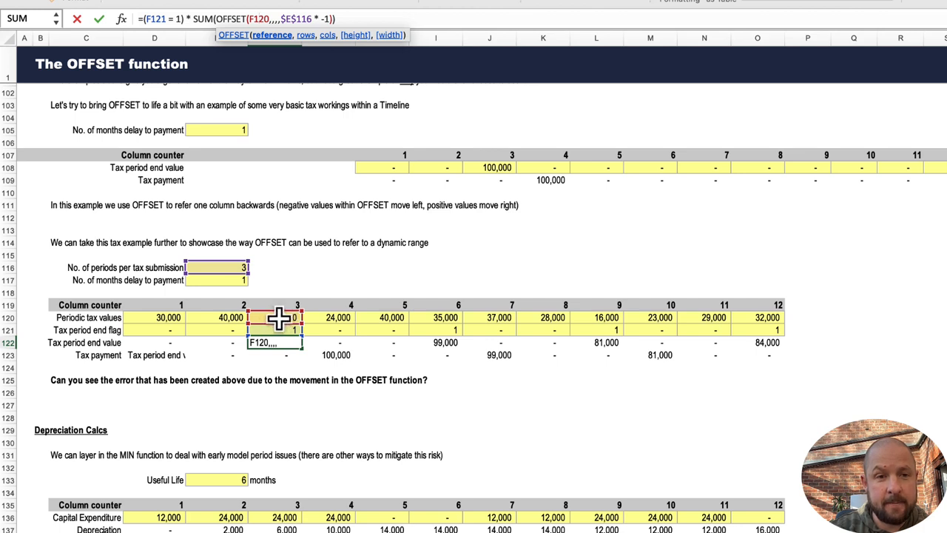
pyautogui.click(298, 18)
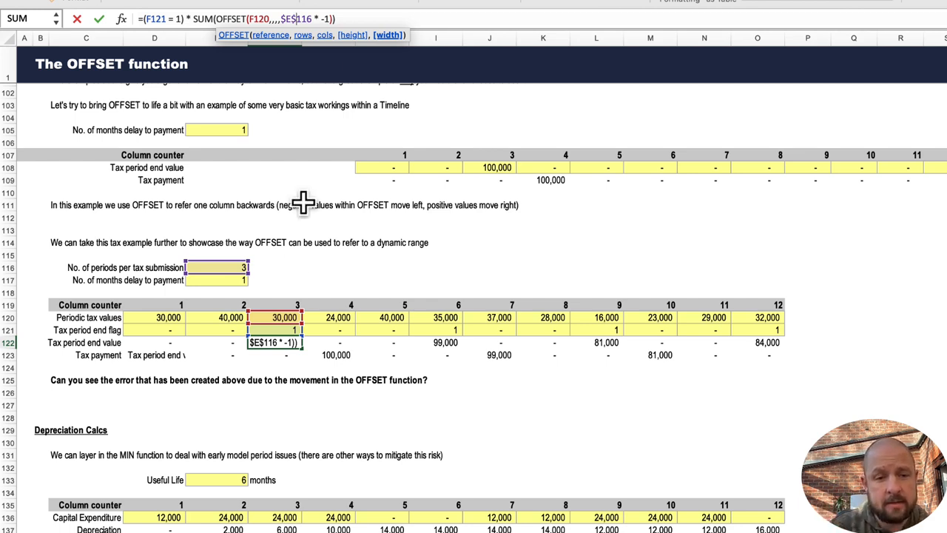
pyautogui.press('Return')
pyautogui.press('Up')
pyautogui.press('Up')
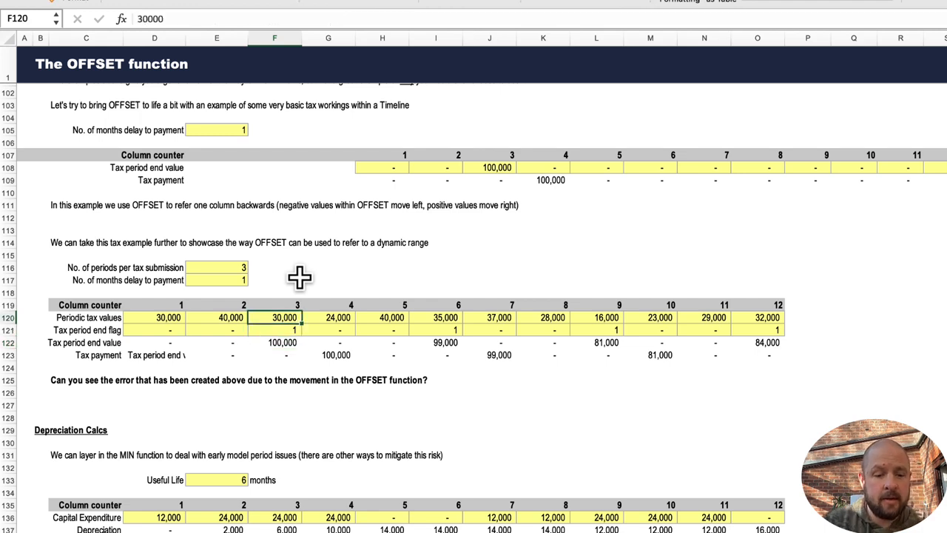
pyautogui.hotkey('shift', 'Left')
pyautogui.hotkey('shift', 'Left')
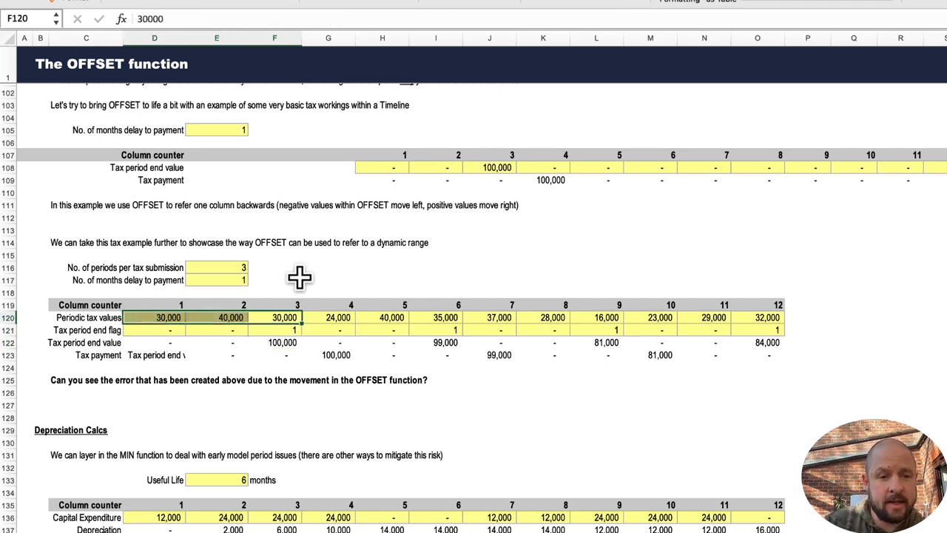
# Inspect the Tax payment OFFSET formula in cell G123 of the dynamic range example.
pyautogui.press('Right')
pyautogui.press('Down')
pyautogui.press('Down')
pyautogui.press('Left')
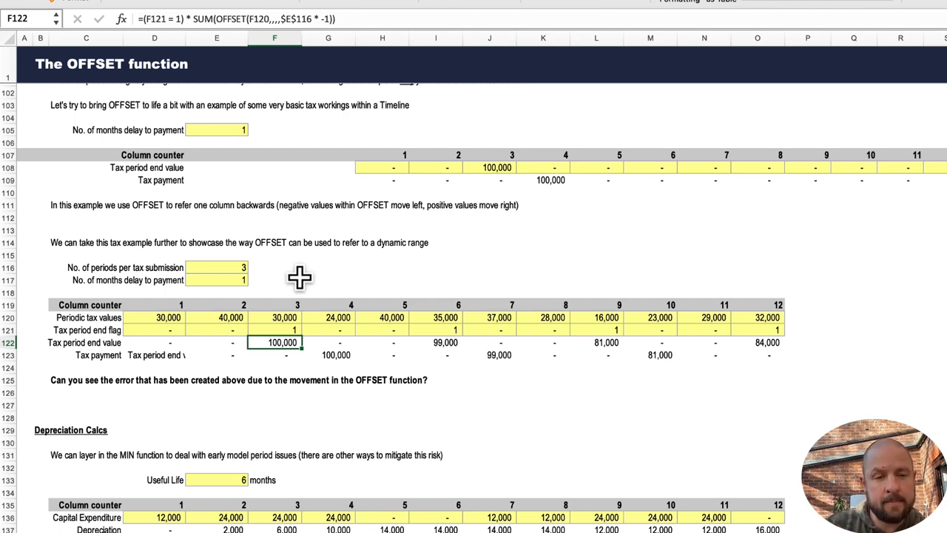
pyautogui.press('Down')
pyautogui.press('Right')
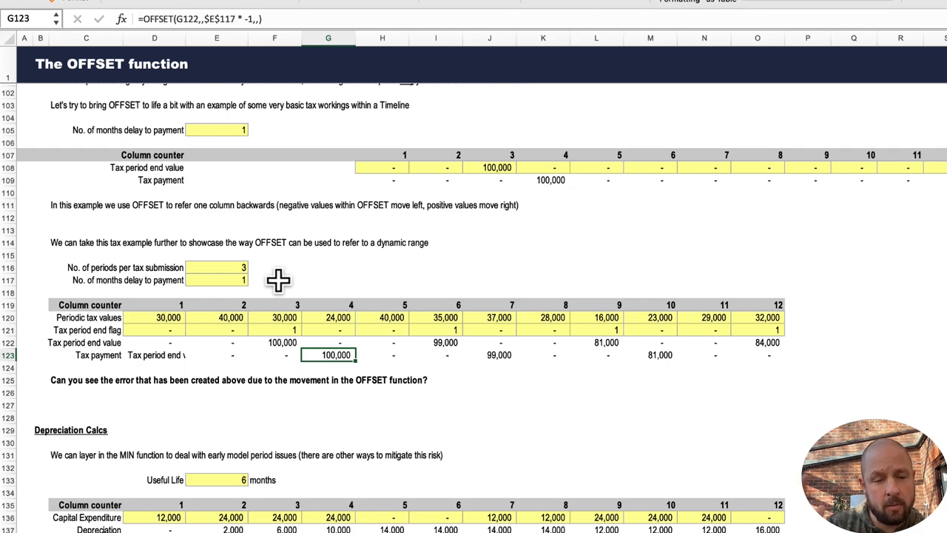
pyautogui.scroll(-3, 279, 409)
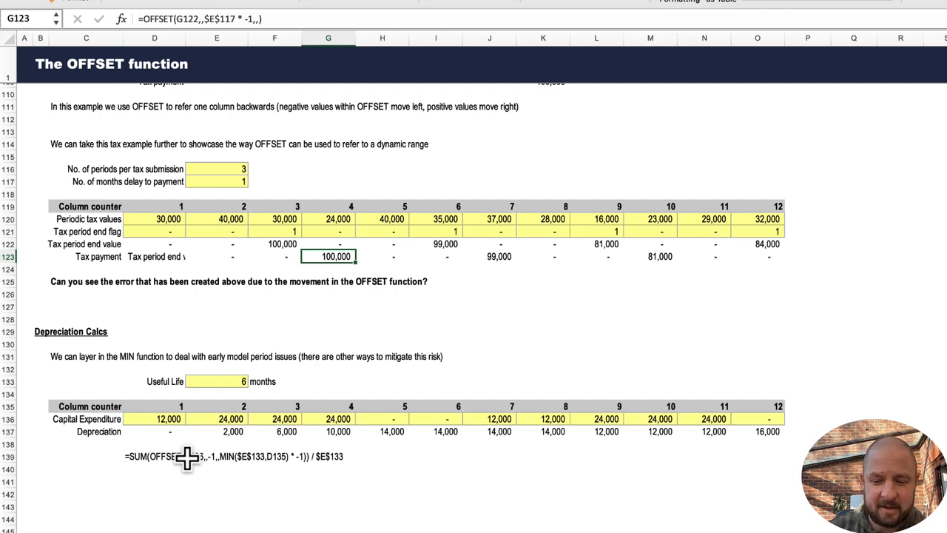
# Step through the Depreciation Calcs cells: Useful Life, column counter, Capital Expenditure and Depreciation.
pyautogui.press('Up')
pyautogui.press('Up')
pyautogui.press('Left')
pyautogui.press('Down')
pyautogui.press('Down')
pyautogui.press('Down')
pyautogui.press('Down')
pyautogui.press('Down')
pyautogui.press('Down')
pyautogui.press('Down')
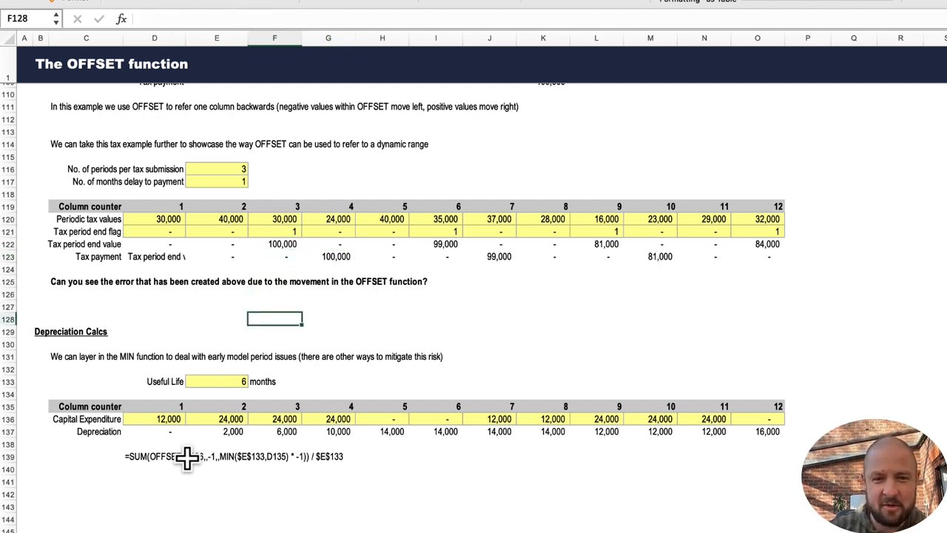
pyautogui.press('Down')
pyautogui.press('Left')
pyautogui.press('Down')
pyautogui.press('Down')
pyautogui.press('Down')
pyautogui.press('Down')
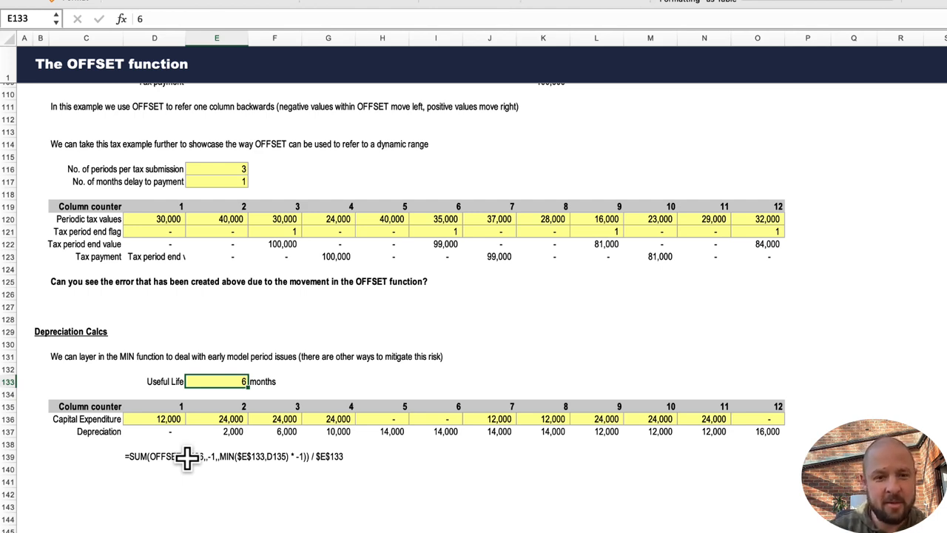
pyautogui.press('Down')
pyautogui.press('Down')
pyautogui.press('Right')
pyautogui.press('Right')
pyautogui.press('Right')
pyautogui.press('Right')
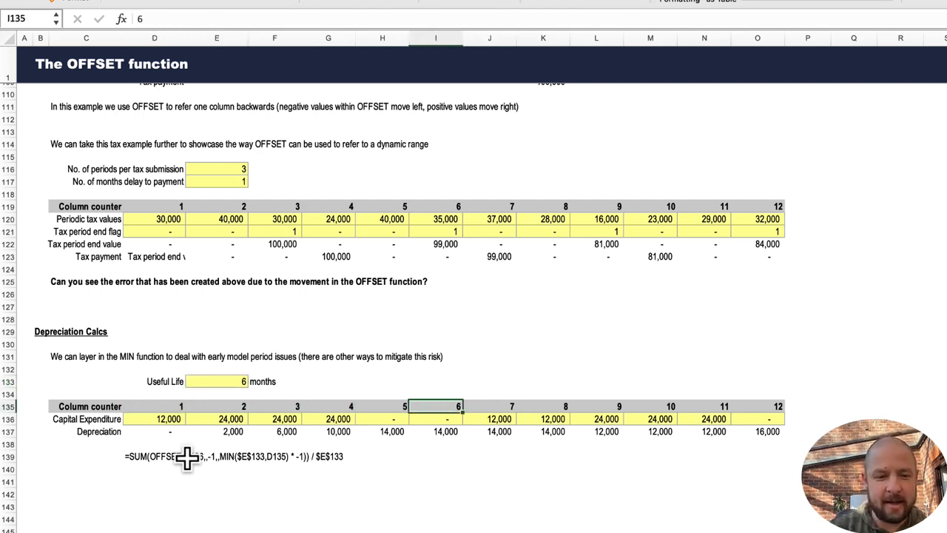
pyautogui.press('Left')
pyautogui.press('Left')
pyautogui.press('Left')
pyautogui.press('Left')
pyautogui.press('Left')
pyautogui.press('Down')
pyautogui.press('Right')
pyautogui.press('Down')
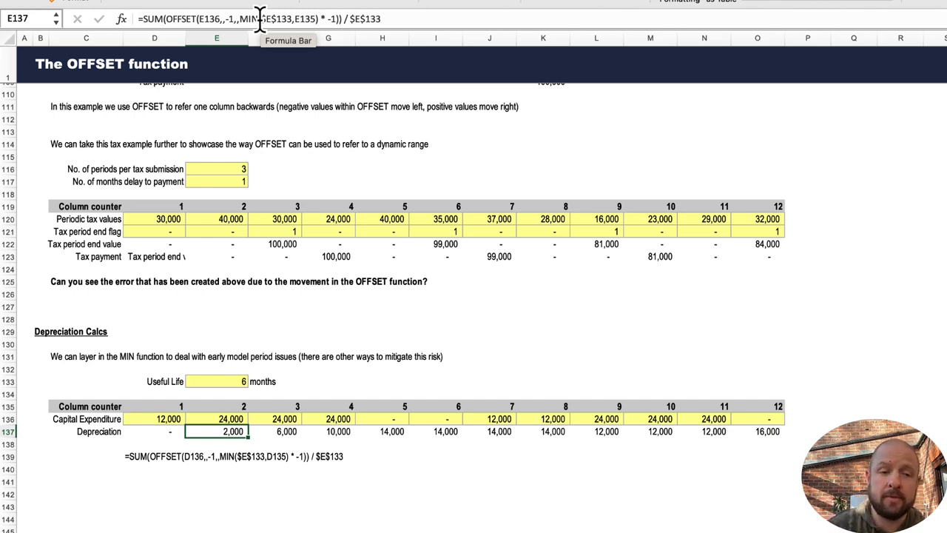
# Inspect the Depreciation formula in cell E137 and its MIN and OFFSET references.
pyautogui.click(213, 381)
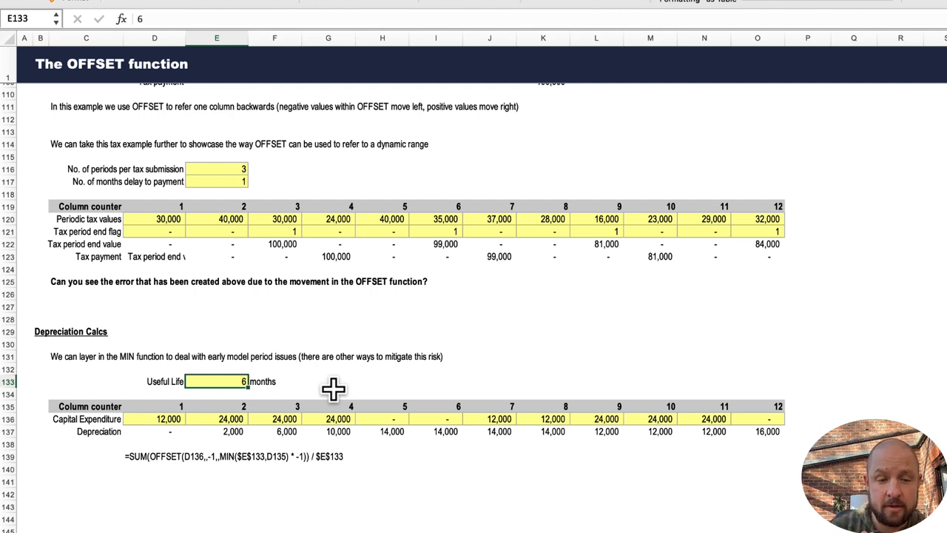
pyautogui.press('Down')
pyautogui.press('Down')
pyautogui.press('Down')
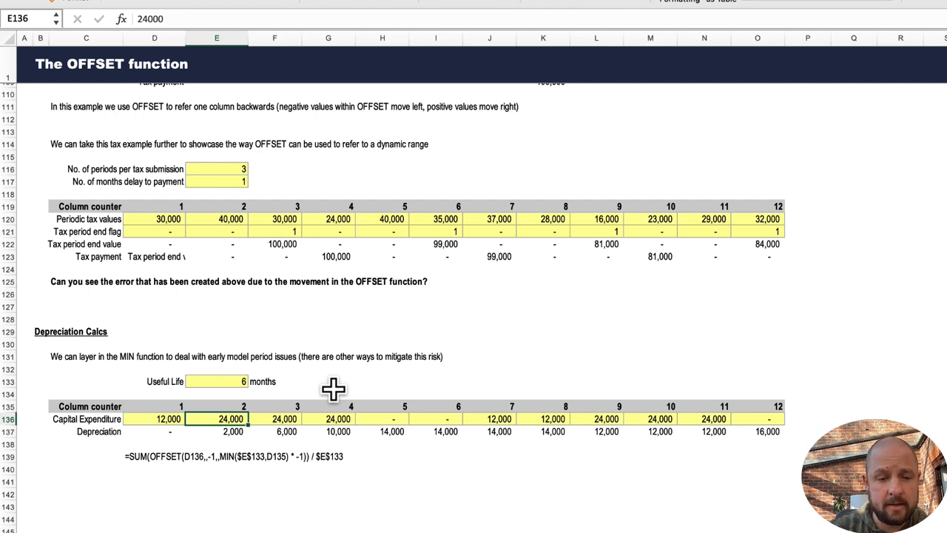
pyautogui.press('Left')
pyautogui.press('Down')
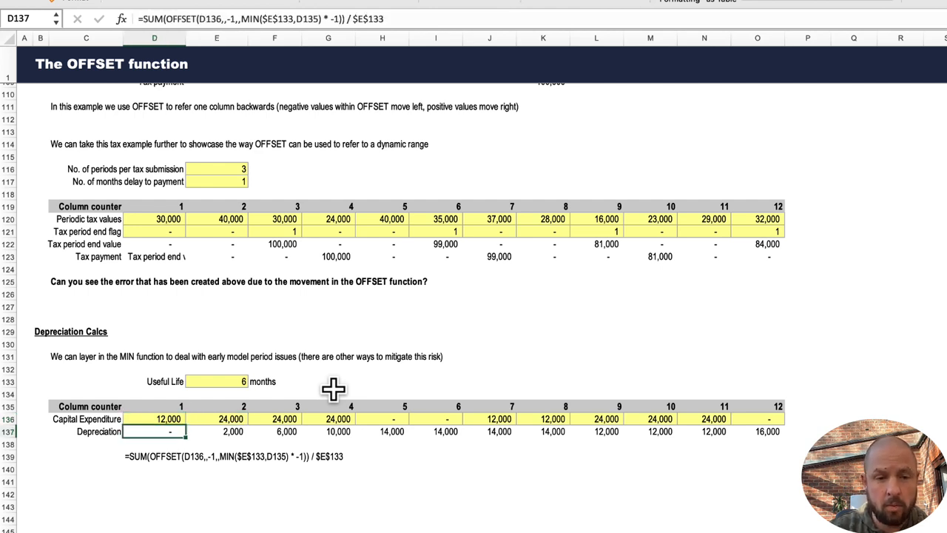
pyautogui.press('Right')
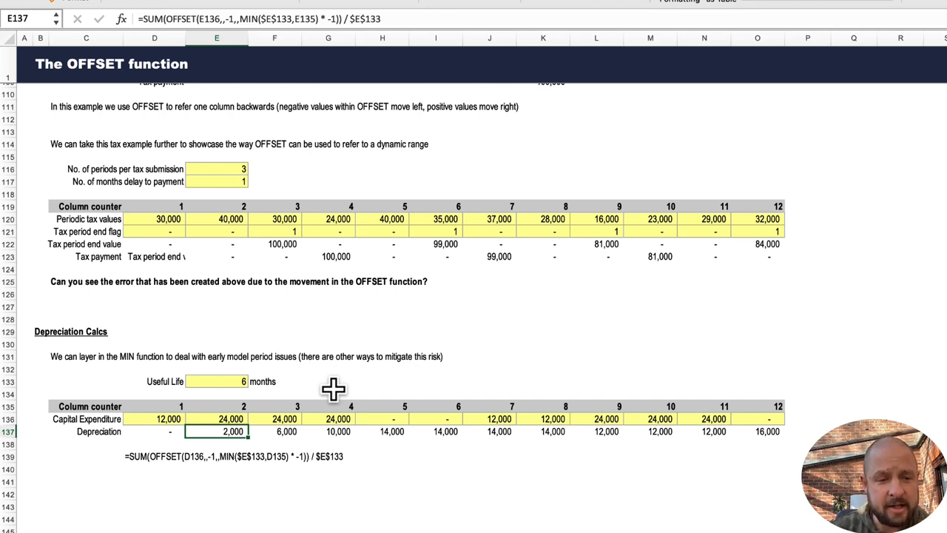
pyautogui.click(272, 18)
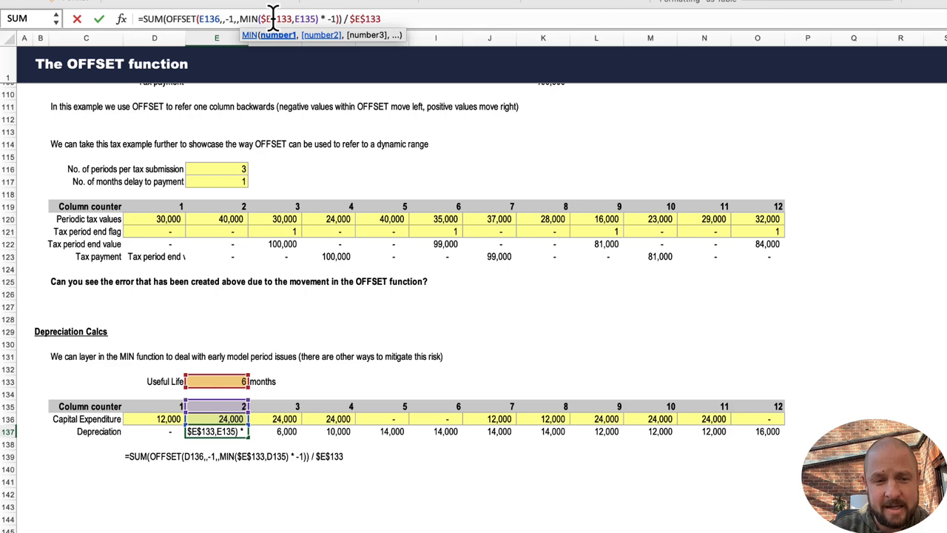
pyautogui.press('Escape')
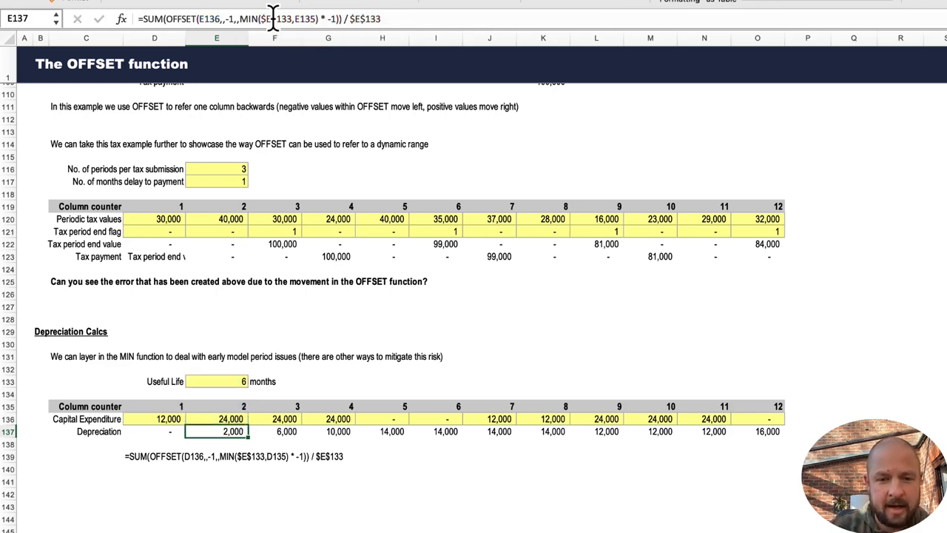
# Inspect the Tax payment OFFSET formulas in cells E123 and D123 at the start of the timeline.
pyautogui.scroll(5, 228, 108)
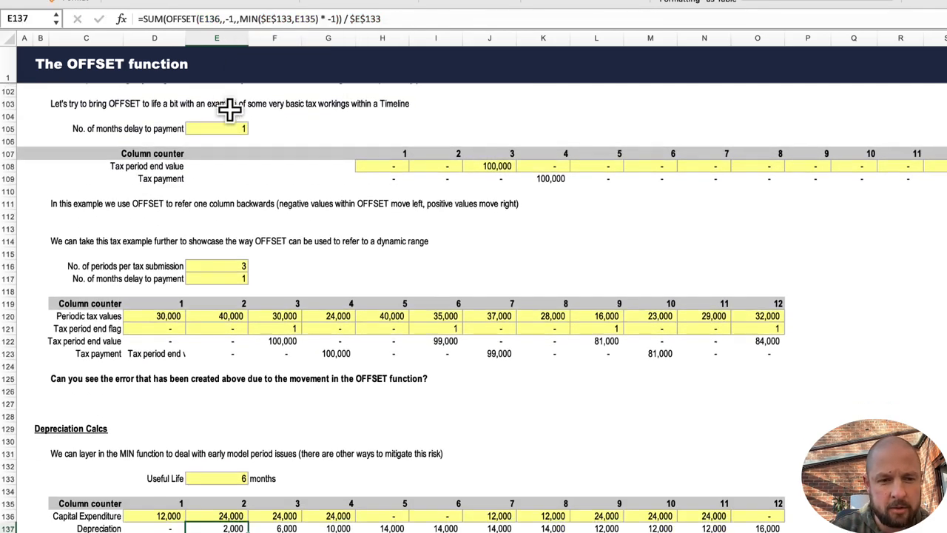
pyautogui.click(217, 345)
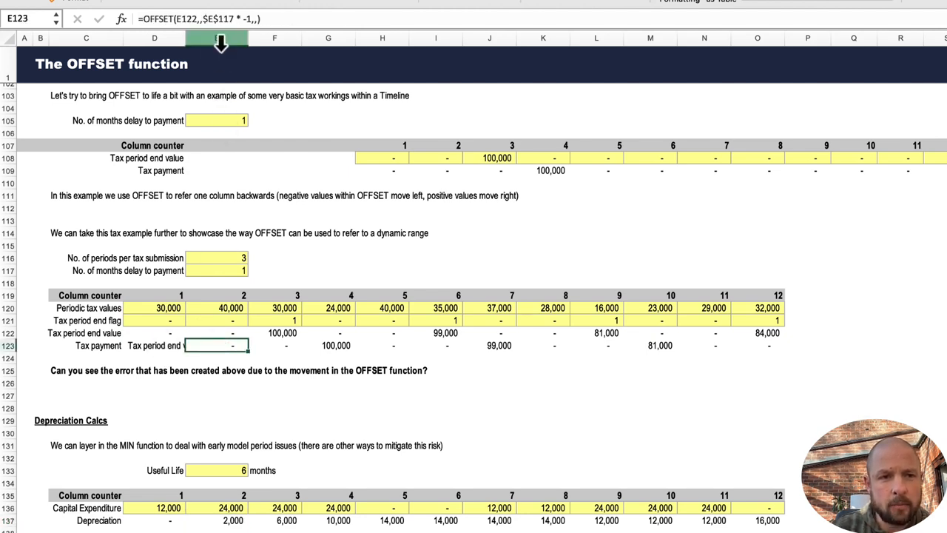
pyautogui.click(221, 16)
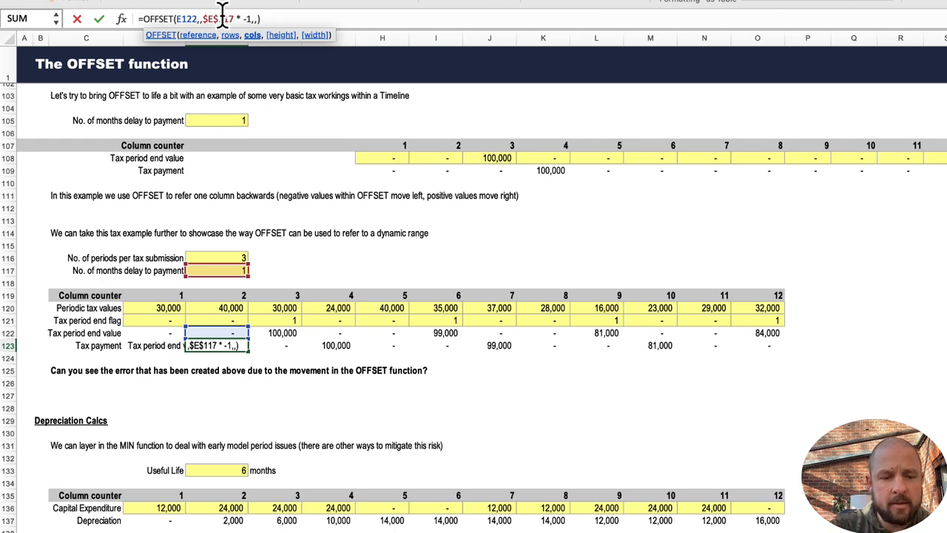
pyautogui.press('Escape')
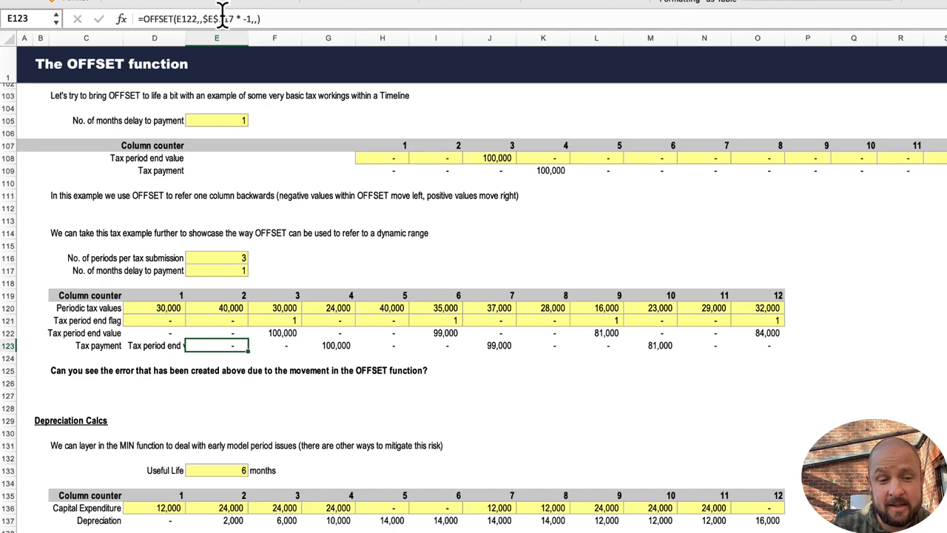
pyautogui.press('Left')
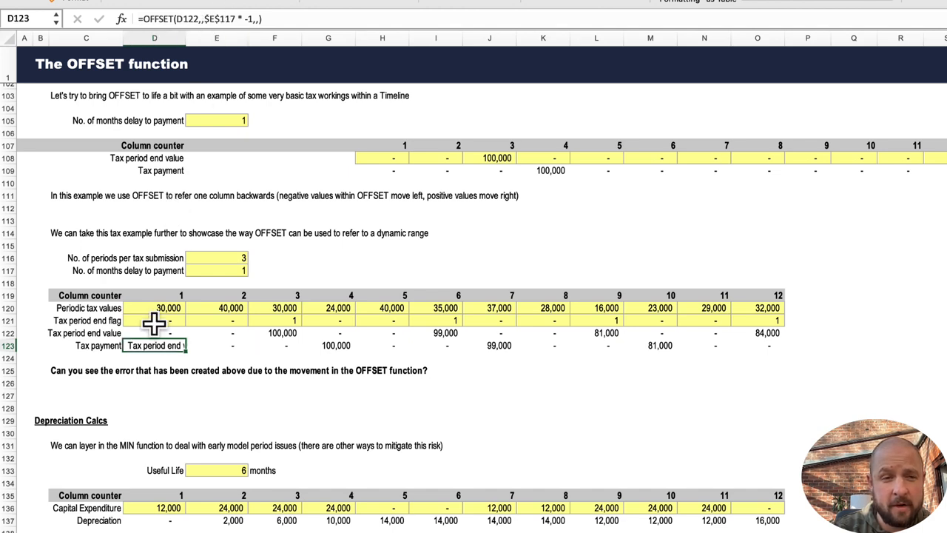
pyautogui.click(244, 19)
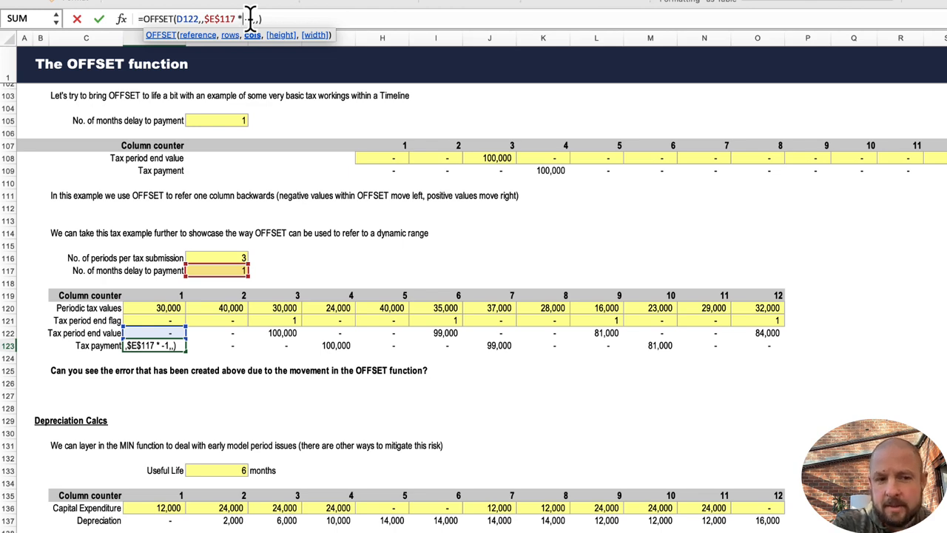
pyautogui.press('Return')
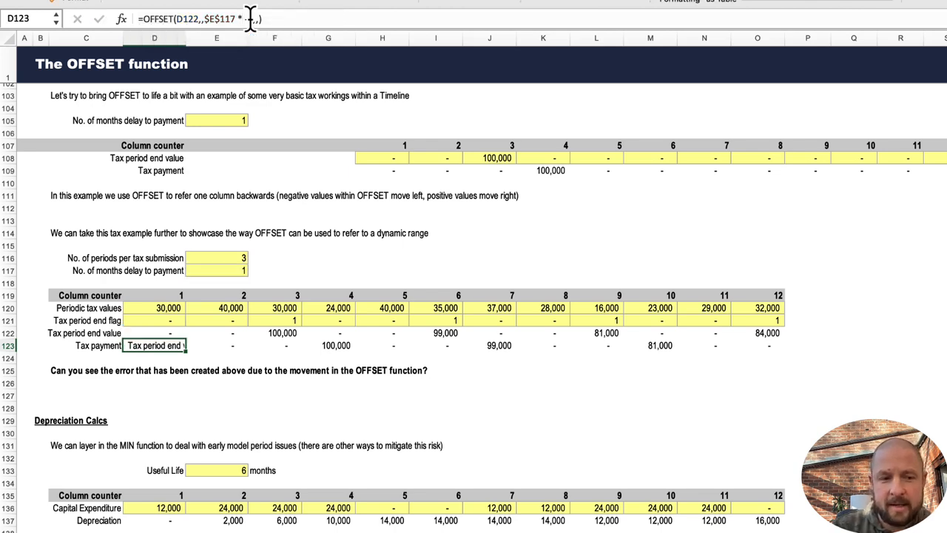
pyautogui.press('Up')
pyautogui.press('Left')
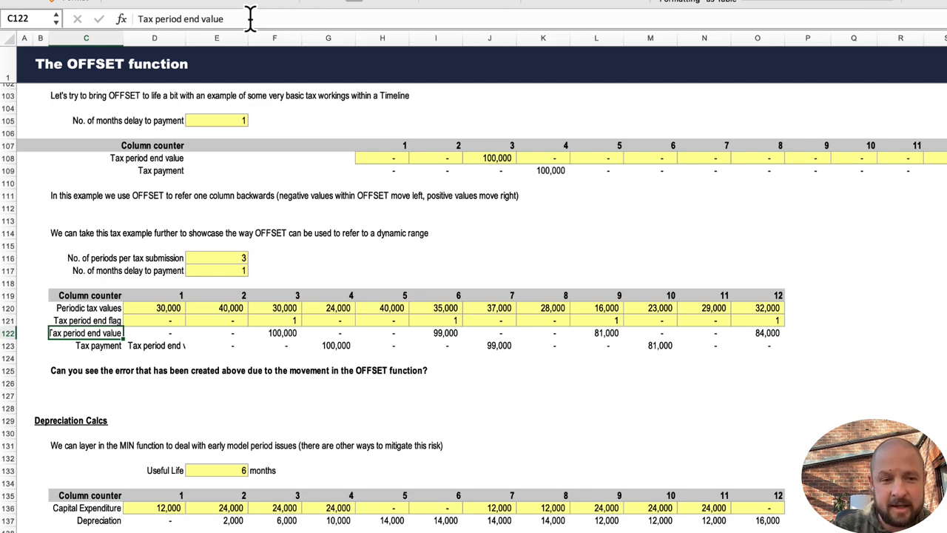
# Open the Depreciation formula in cell D137 for editing to show its OFFSET and MIN references, then leave it unchanged.
pyautogui.press('Down')
pyautogui.press('Right')
pyautogui.press('Down')
pyautogui.press('Down')
pyautogui.press('Down')
pyautogui.press('Down')
pyautogui.press('Down')
pyautogui.press('Down')
pyautogui.press('Down')
pyautogui.press('Down')
pyautogui.press('Down')
pyautogui.press('Down')
pyautogui.press('Down')
pyautogui.press('Down')
pyautogui.press('Down')
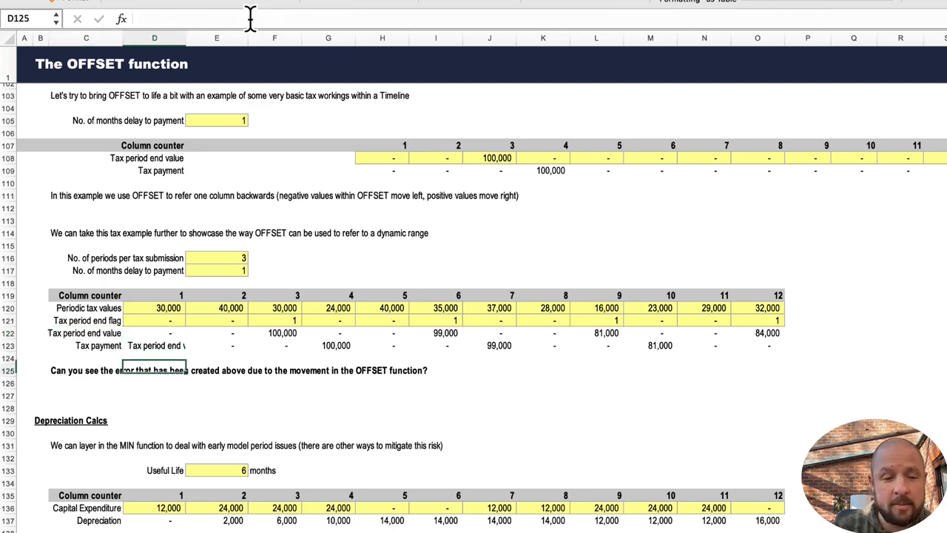
pyautogui.press('Down')
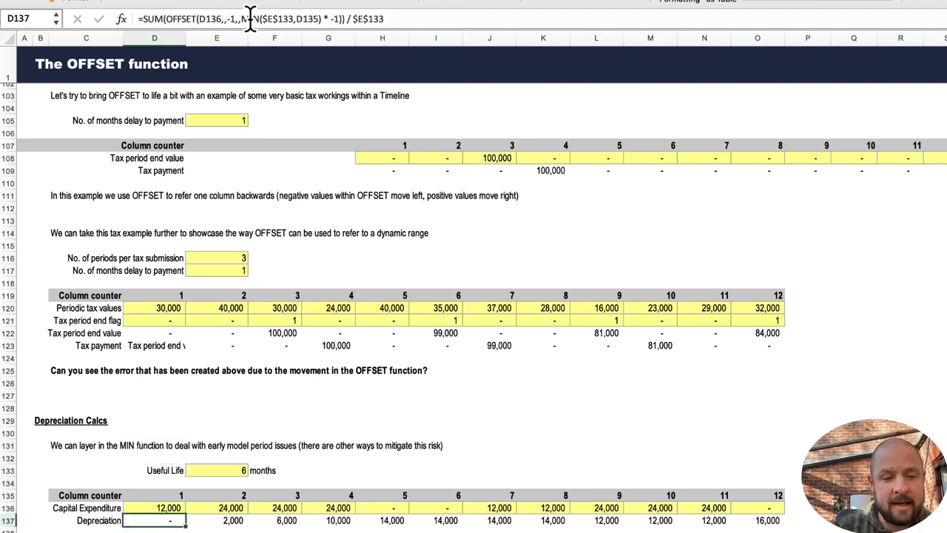
pyautogui.click(314, 19)
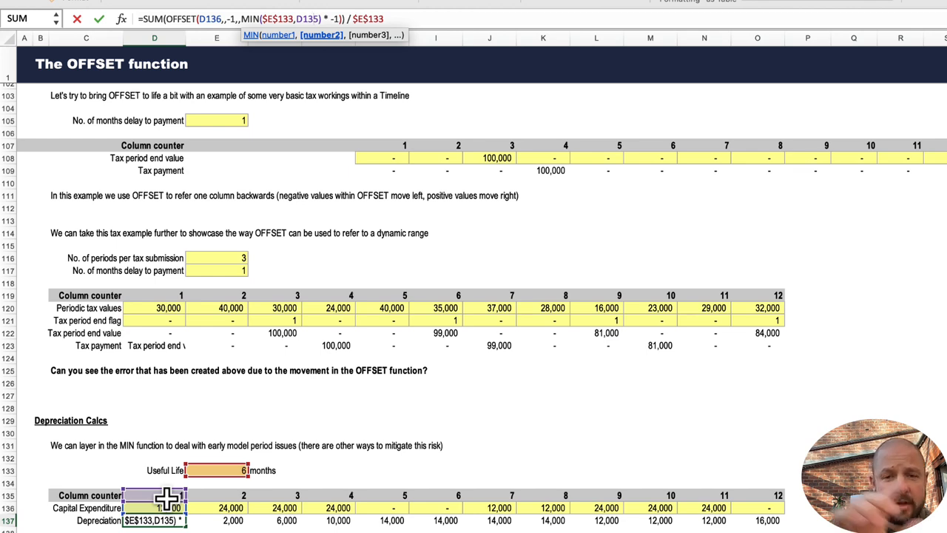
pyautogui.press('Return')
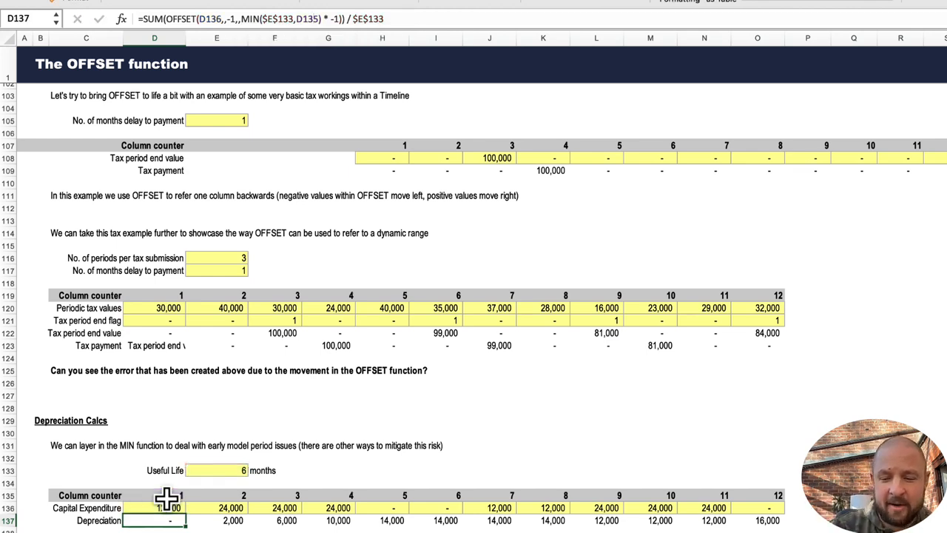
# Step through the Depreciation formulas in D137 to F137 and select the Capital Expenditure cells they sum.
pyautogui.press('Up')
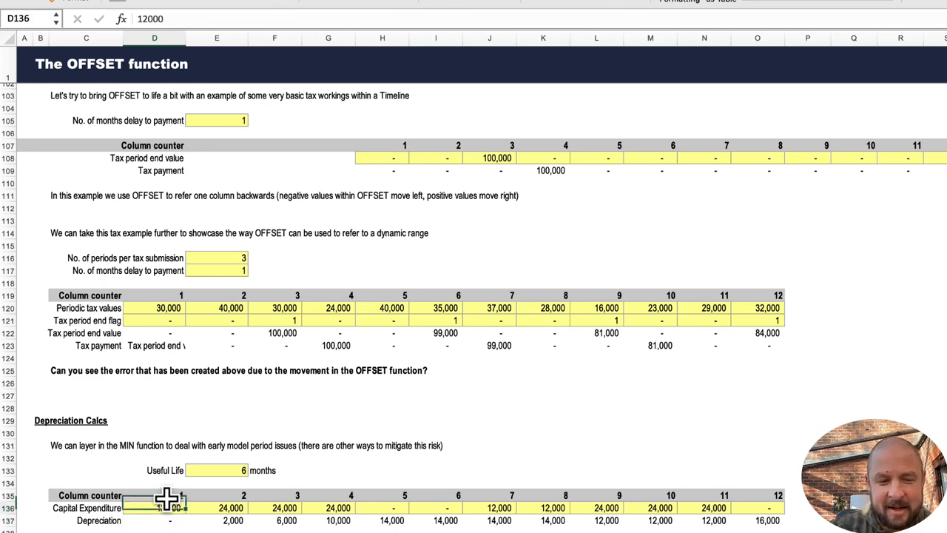
pyautogui.press('Down')
pyautogui.press('Up')
pyautogui.press('Left')
pyautogui.press('Up')
pyautogui.press('Right')
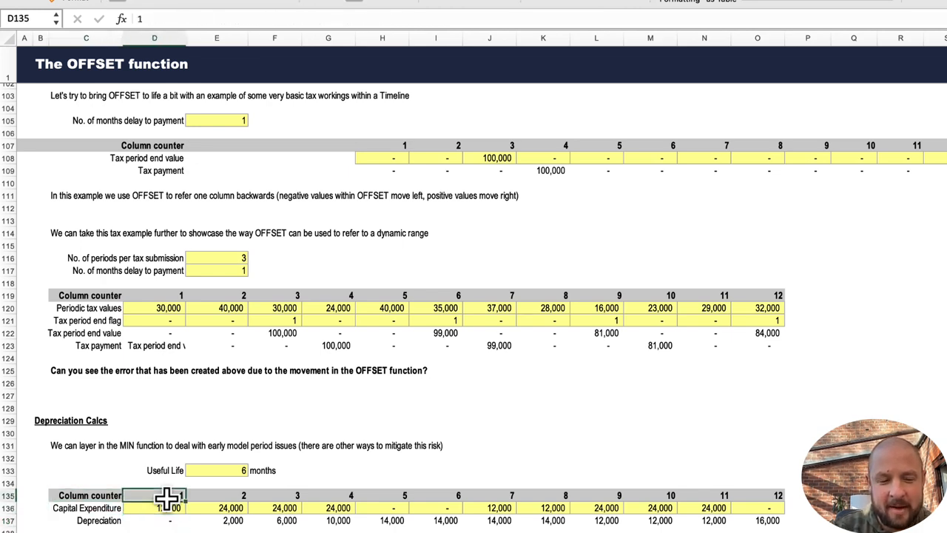
pyautogui.press('Down')
pyautogui.press('Down')
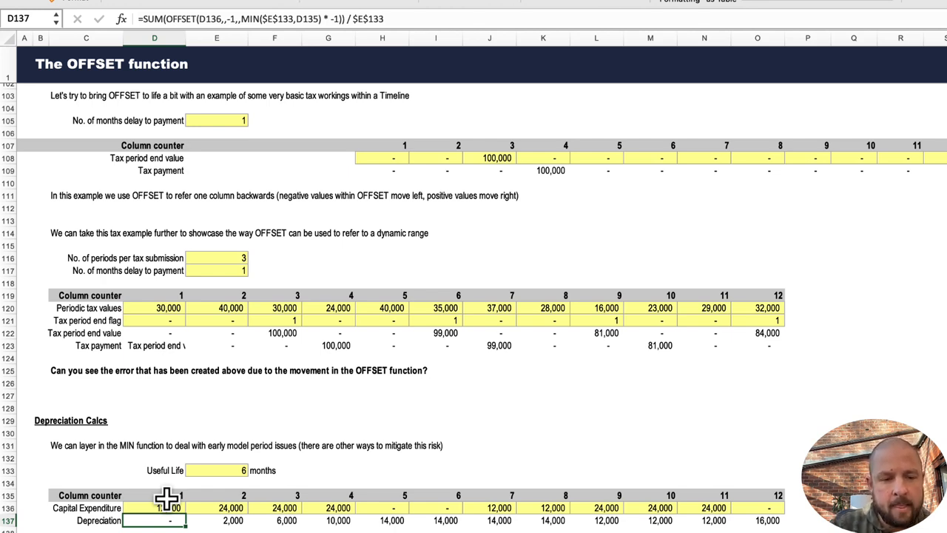
pyautogui.press('Right')
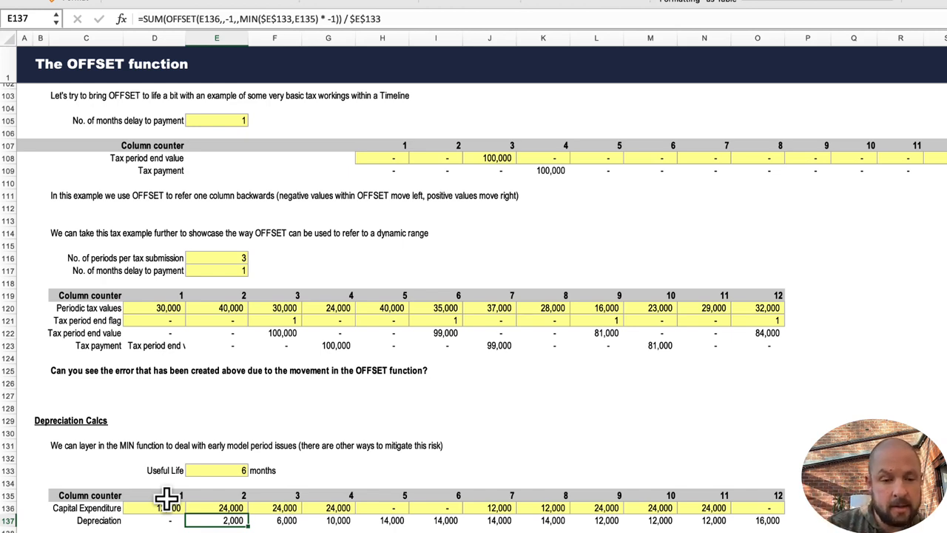
pyautogui.press('Up')
pyautogui.press('Left')
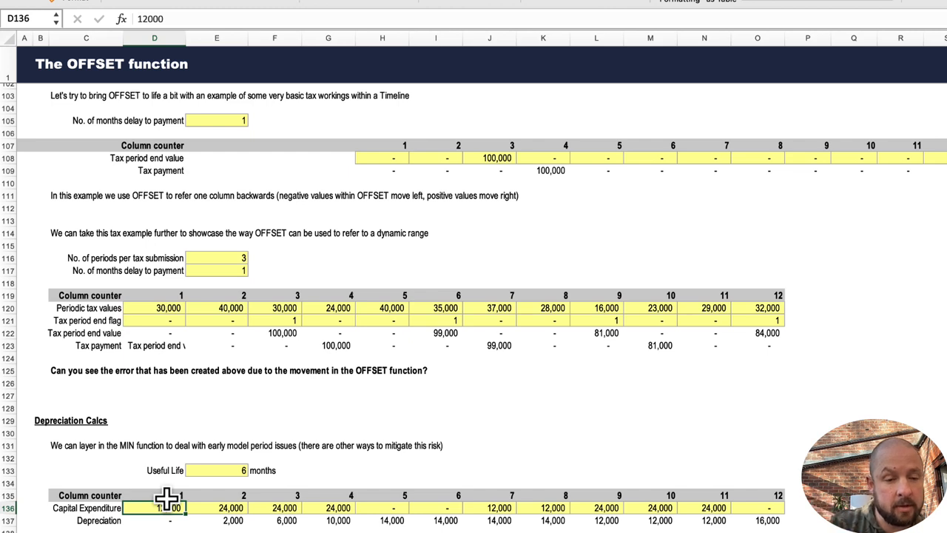
pyautogui.press('Right')
pyautogui.press('Right')
pyautogui.press('Down')
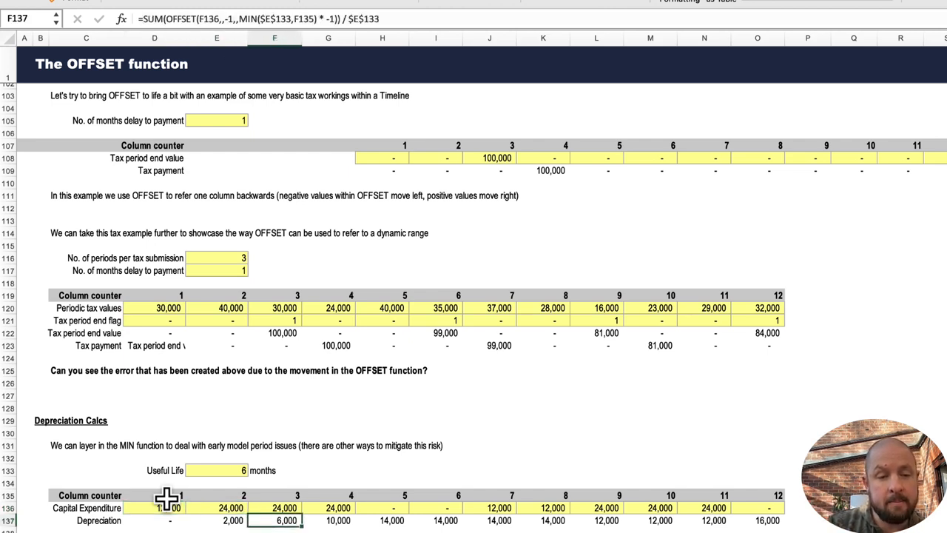
pyautogui.press('Up')
pyautogui.press('Left')
pyautogui.press('Left')
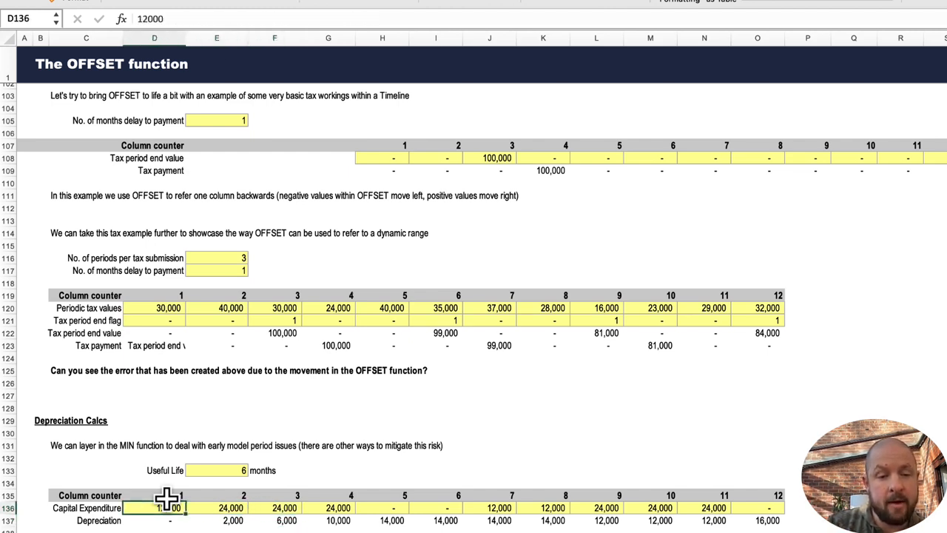
pyautogui.hotkey('shift', 'Right')
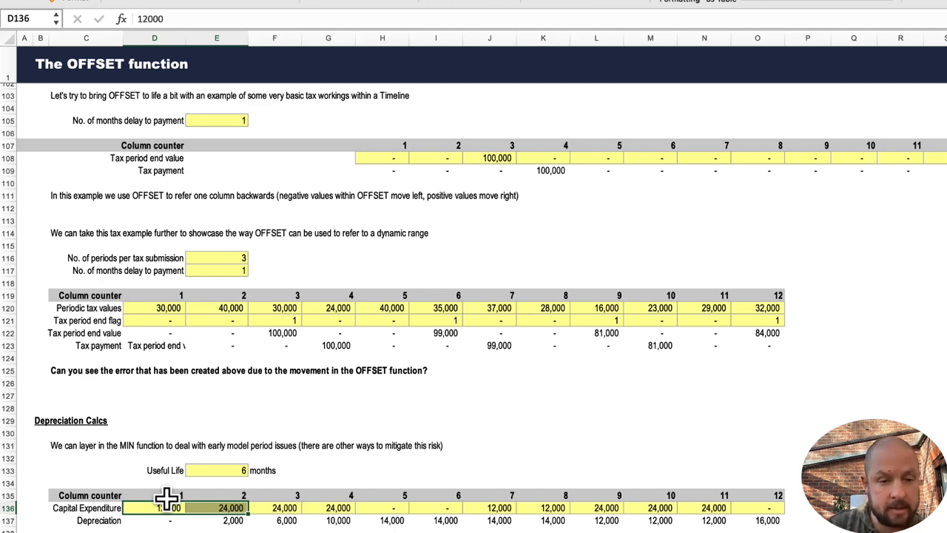
# Step through the Depreciation formulas in F137 to I137 and select the Capital Expenditure range D136:H136 they cover.
pyautogui.press('Right')
pyautogui.press('Right')
pyautogui.press('Down')
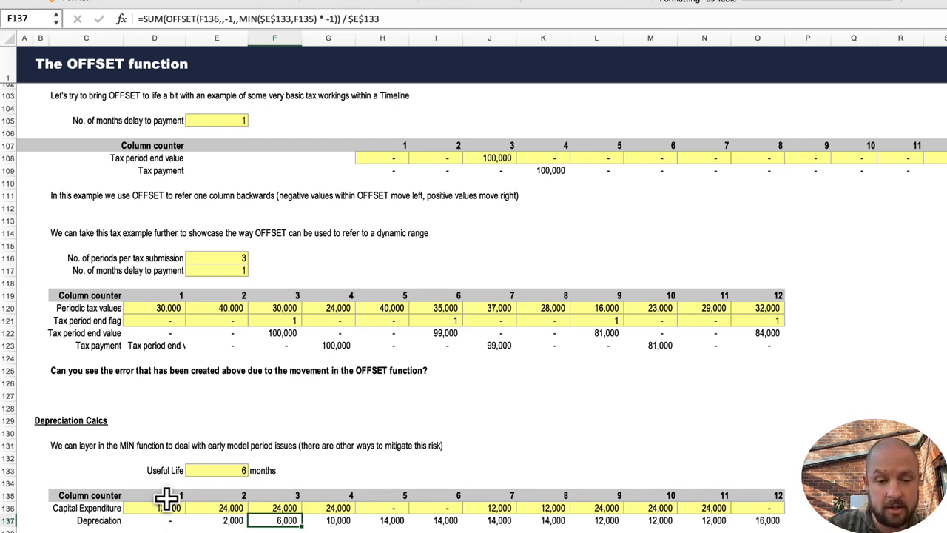
pyautogui.press('Right')
pyautogui.press('Right')
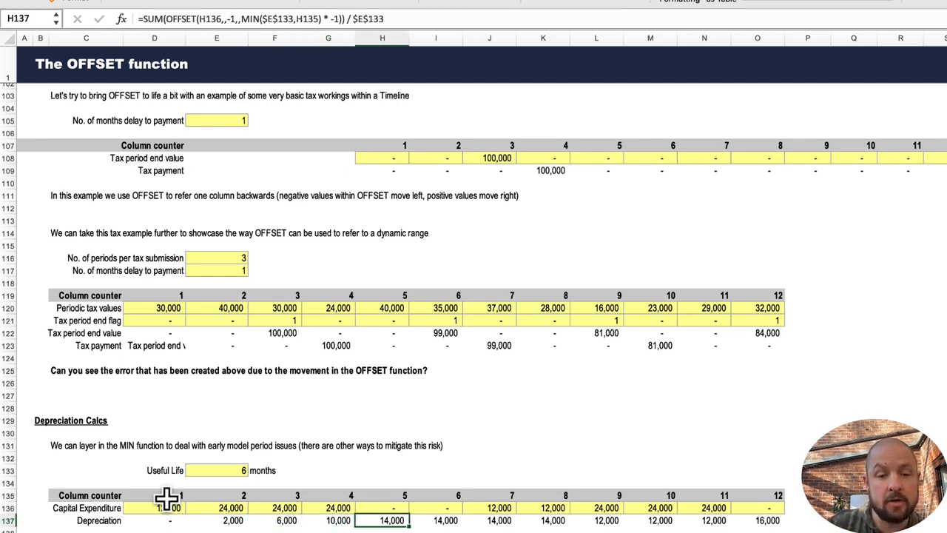
pyautogui.press('Right')
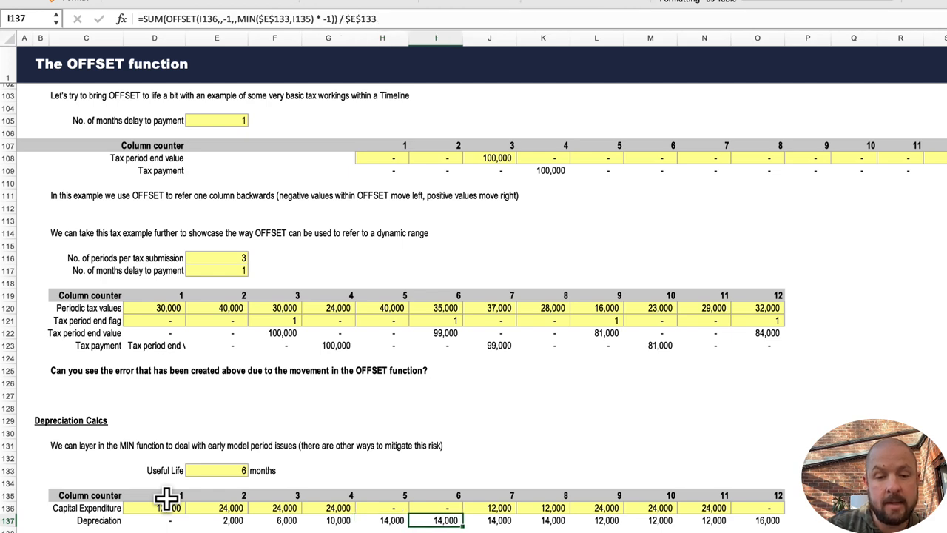
pyautogui.press('Up')
pyautogui.press('Down')
pyautogui.press('Up')
pyautogui.press('Left')
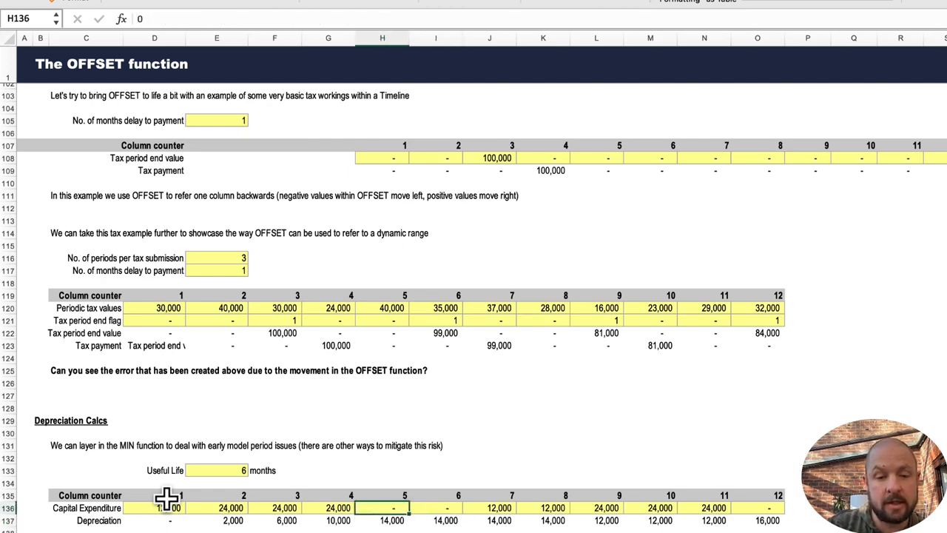
pyautogui.hotkey('shift', 'Left')
pyautogui.hotkey('shift', 'Left')
pyautogui.hotkey('shift', 'Left')
pyautogui.hotkey('shift', 'Left')
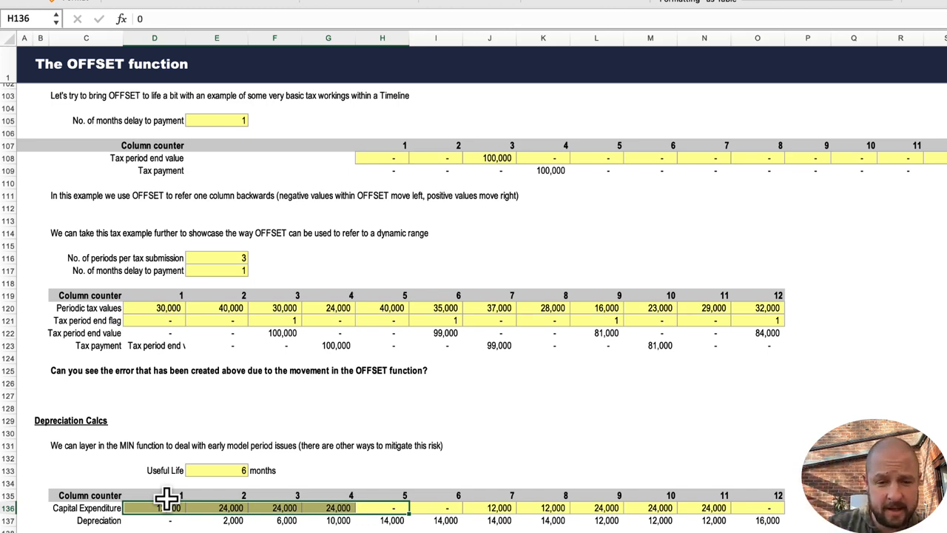
pyautogui.press('Right')
pyautogui.press('Down')
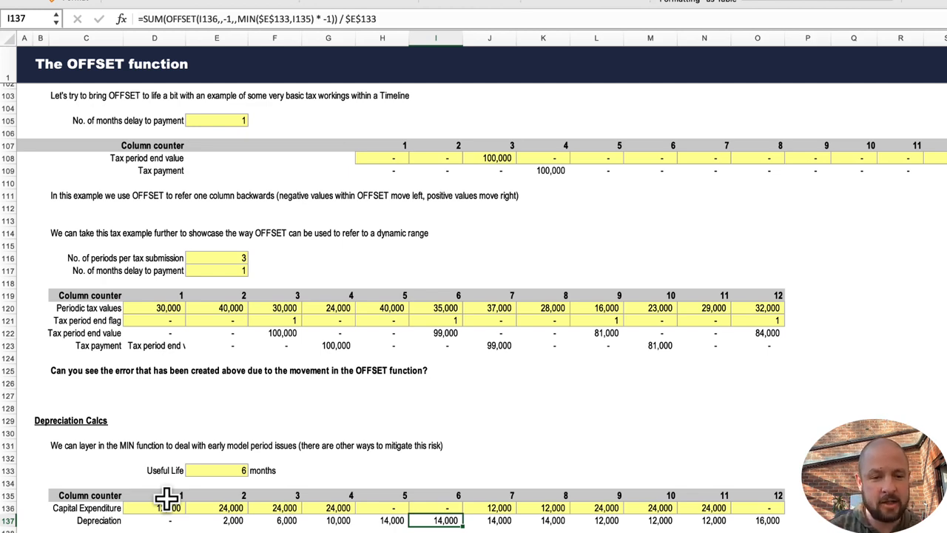
# Set the Useful Life in cell E133 to 1 month.
pyautogui.press('Left')
pyautogui.press('Left')
pyautogui.press('Left')
pyautogui.press('Up')
pyautogui.press('Up')
pyautogui.press('Up')
pyautogui.press('Left')
pyautogui.press('Up')
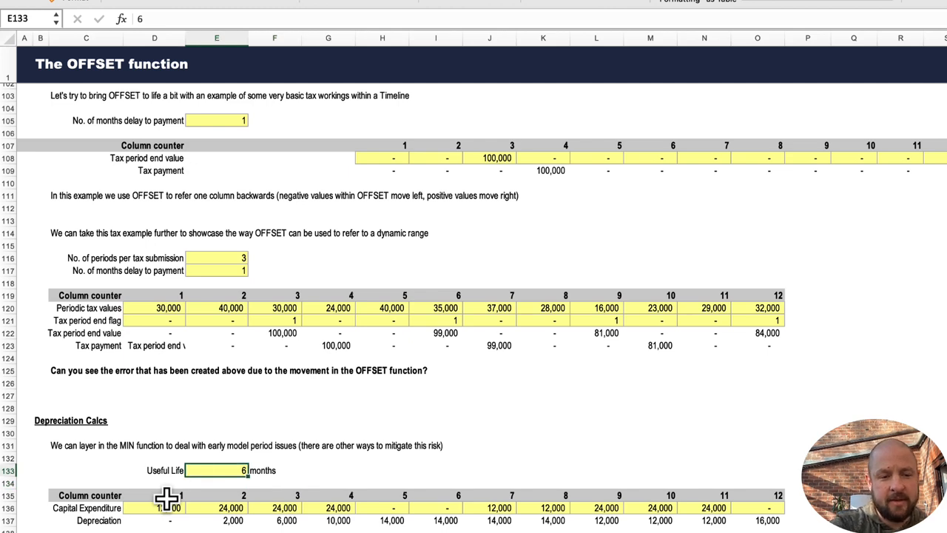
pyautogui.write('1')
pyautogui.press('Return')
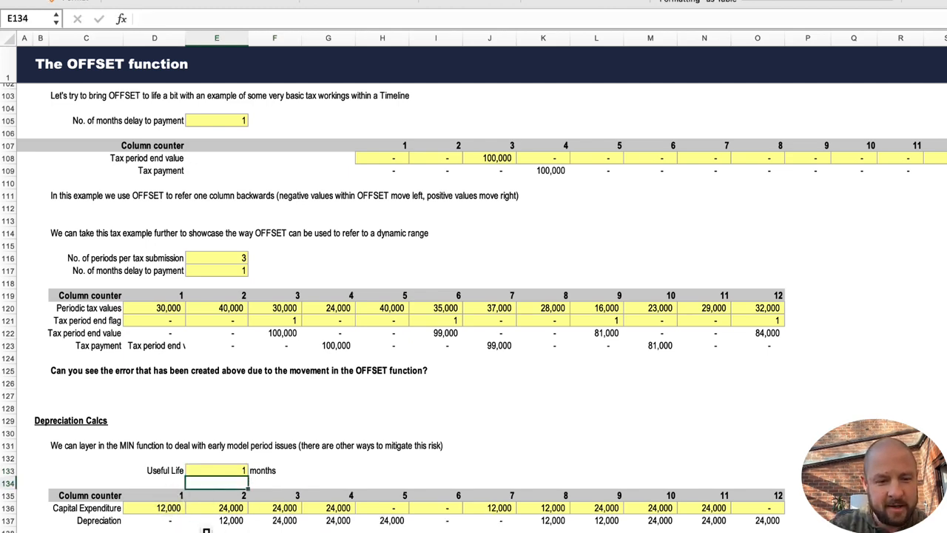
# Examine the Capital Expenditure and Depreciation cells at the start of the timeline for the new useful life.
pyautogui.press('Down')
pyautogui.press('Down')
pyautogui.press('Down')
pyautogui.press('Down')
pyautogui.press('Down')
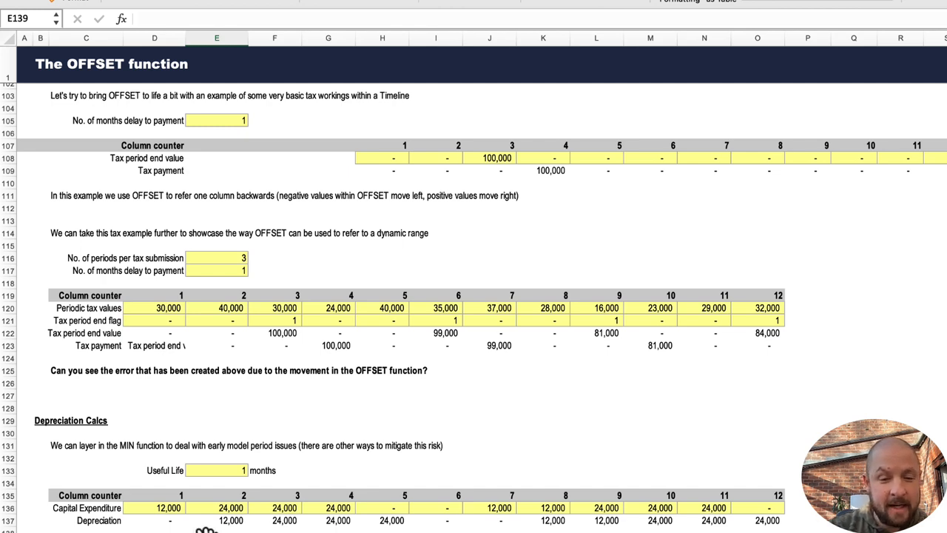
pyautogui.press('Left')
pyautogui.press('Up')
pyautogui.press('Up')
pyautogui.press('Up')
pyautogui.press('Right')
pyautogui.press('Up')
pyautogui.press('Up')
pyautogui.press('Up')
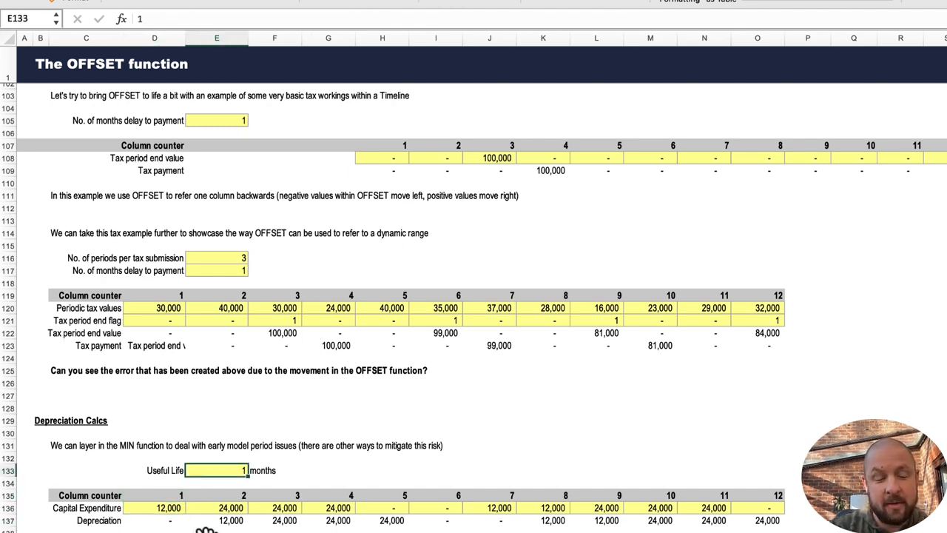
pyautogui.press('Left')
pyautogui.press('Down')
pyautogui.press('Down')
pyautogui.press('Down')
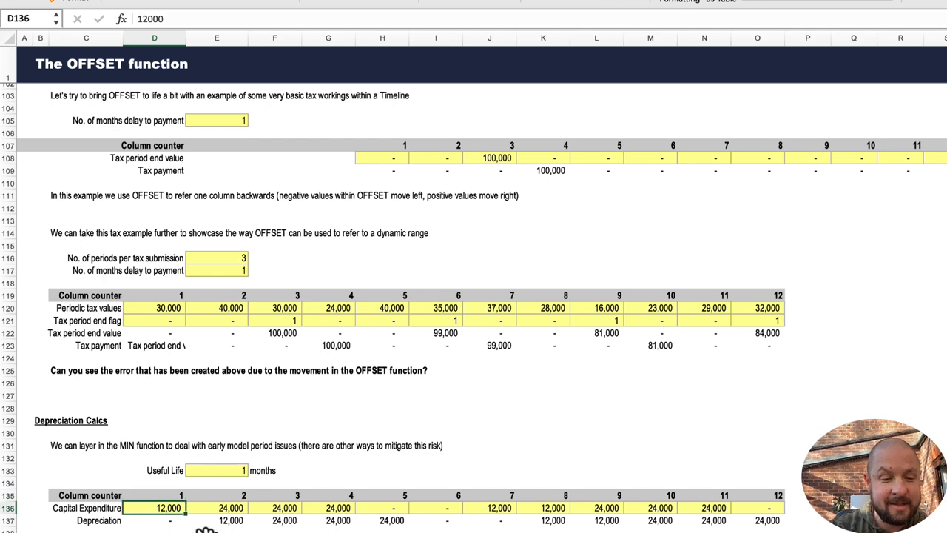
pyautogui.press('Right')
pyautogui.press('Down')
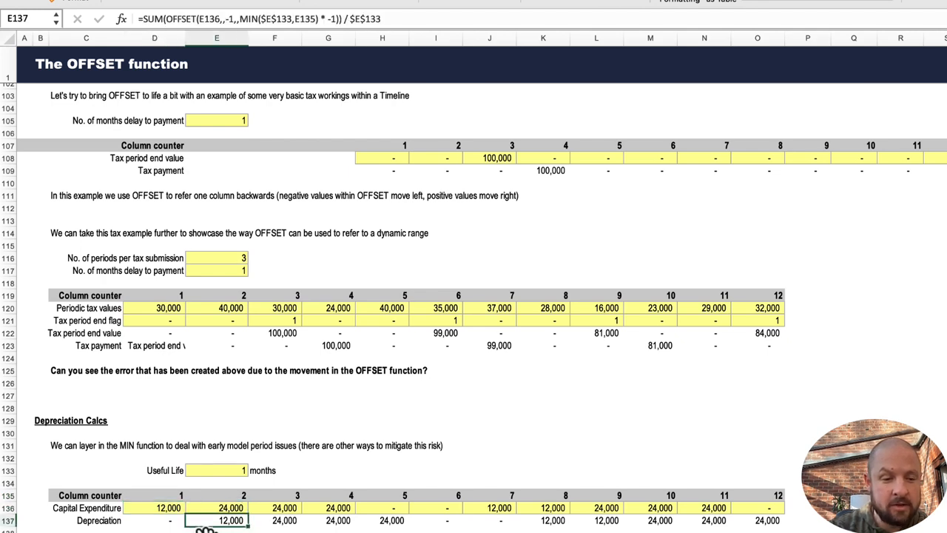
# Set the Useful Life in cell E133 to 2 months.
pyautogui.press('Right')
pyautogui.press('Left')
pyautogui.press('Up')
pyautogui.press('Up')
pyautogui.press('Up')
pyautogui.press('Up')
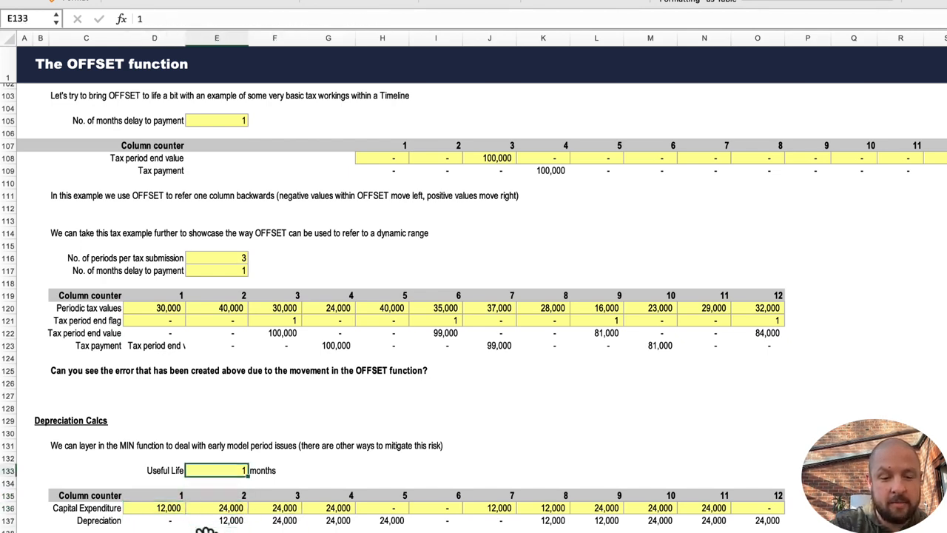
pyautogui.write('2')
pyautogui.press('Return')
# Step through the recalculated Depreciation cells and select the Capital Expenditure cells D136:E136 they draw on.
pyautogui.press('Down')
pyautogui.press('Down')
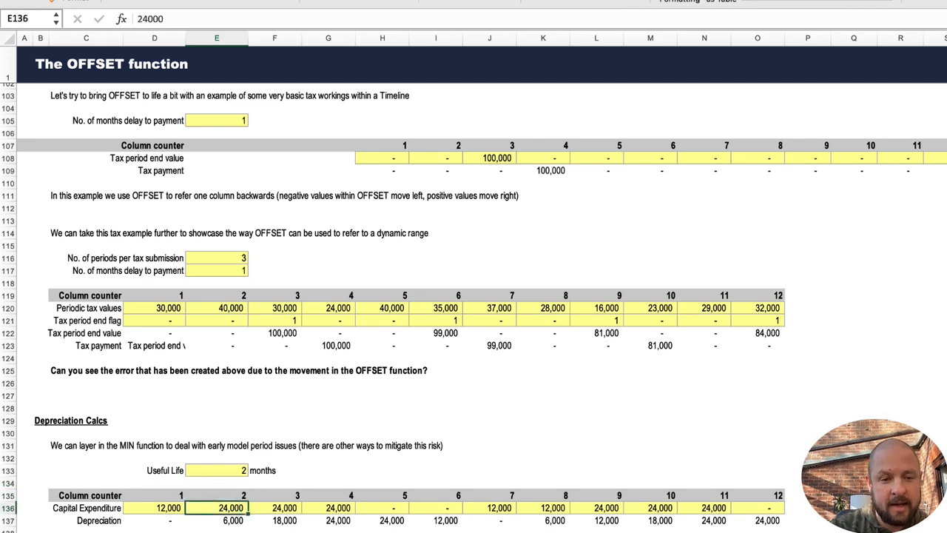
pyautogui.press('Left')
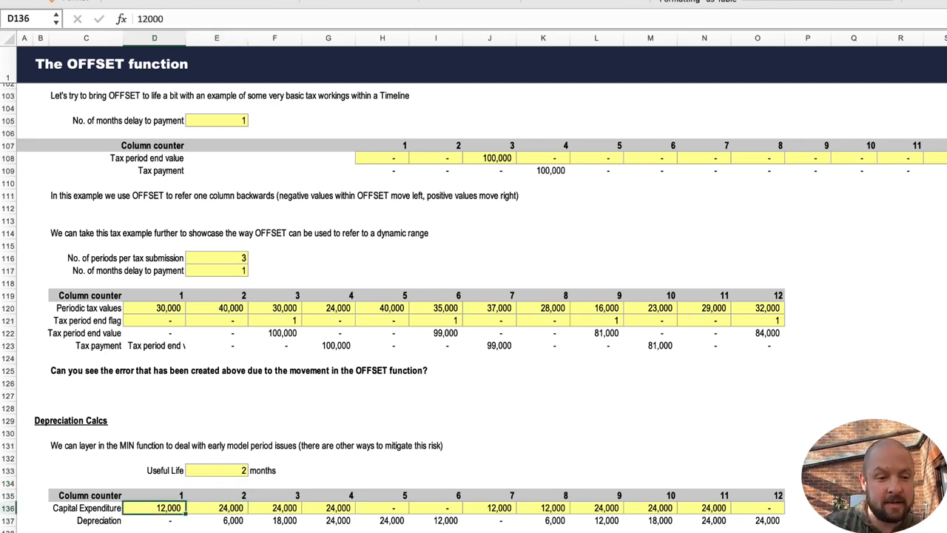
pyautogui.press('Right')
pyautogui.press('Down')
pyautogui.press('Up')
pyautogui.press('Left')
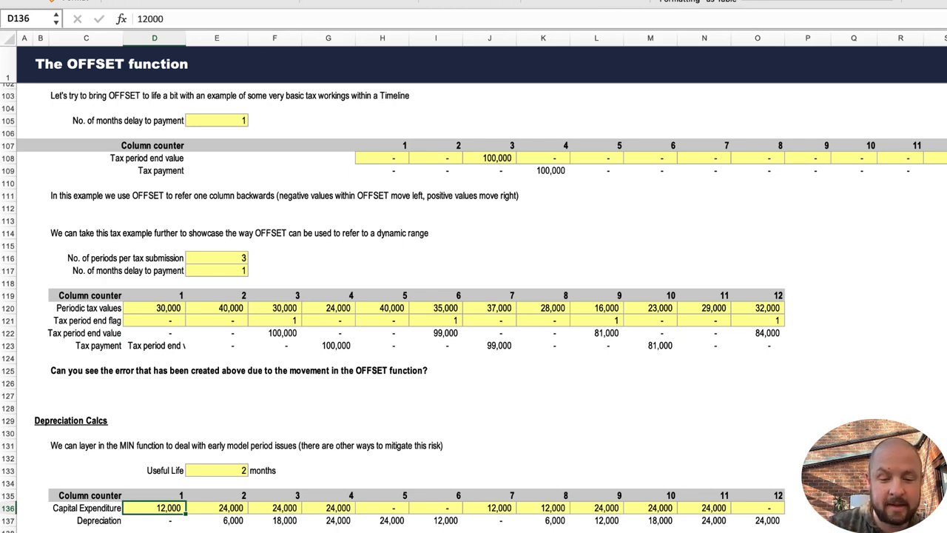
pyautogui.press('Right')
pyautogui.press('Right')
pyautogui.press('Down')
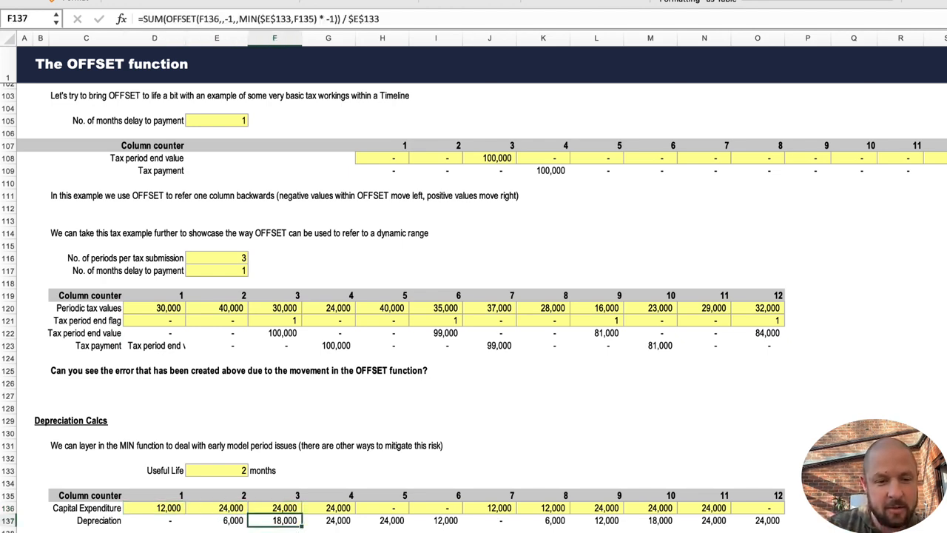
pyautogui.press('Up')
pyautogui.press('Left')
pyautogui.hotkey('shift', 'Left')
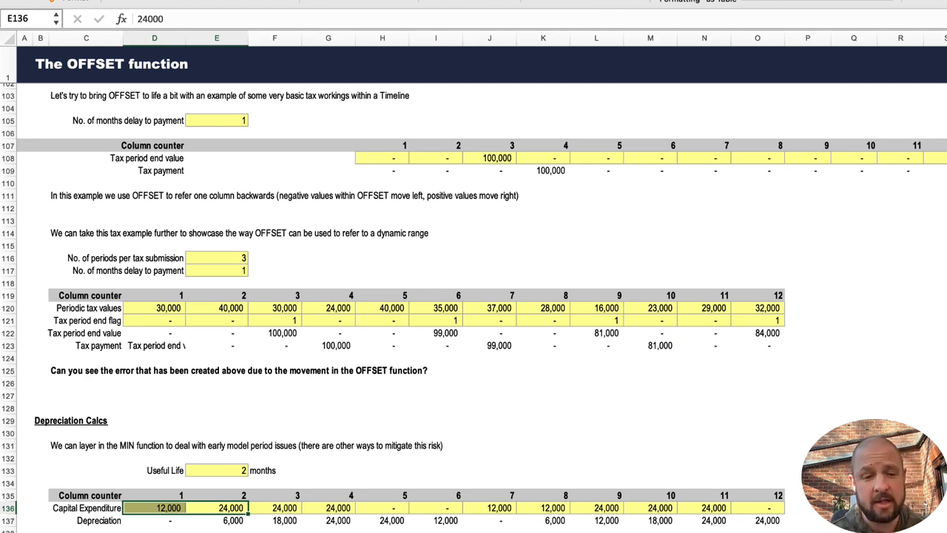
pyautogui.scroll(-5, 344, 349)
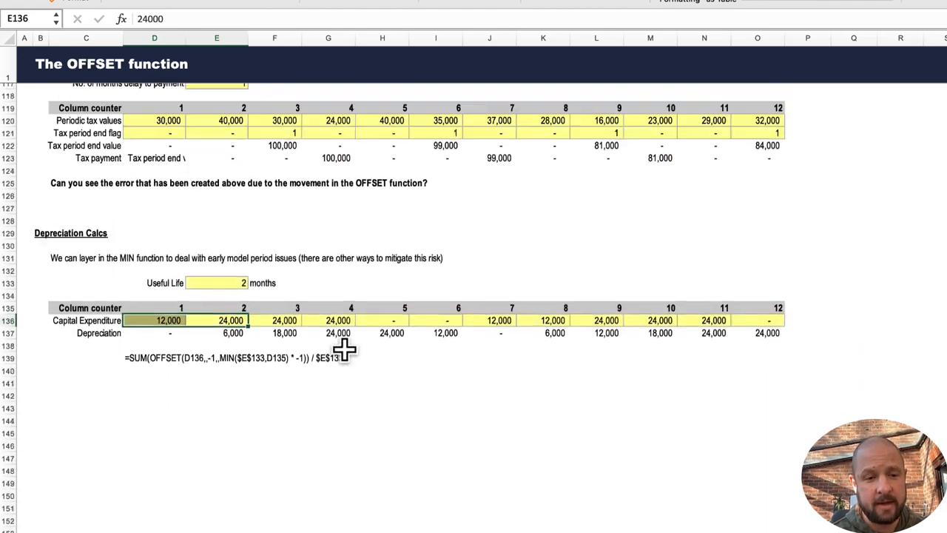
pyautogui.scroll(11, 344, 350)
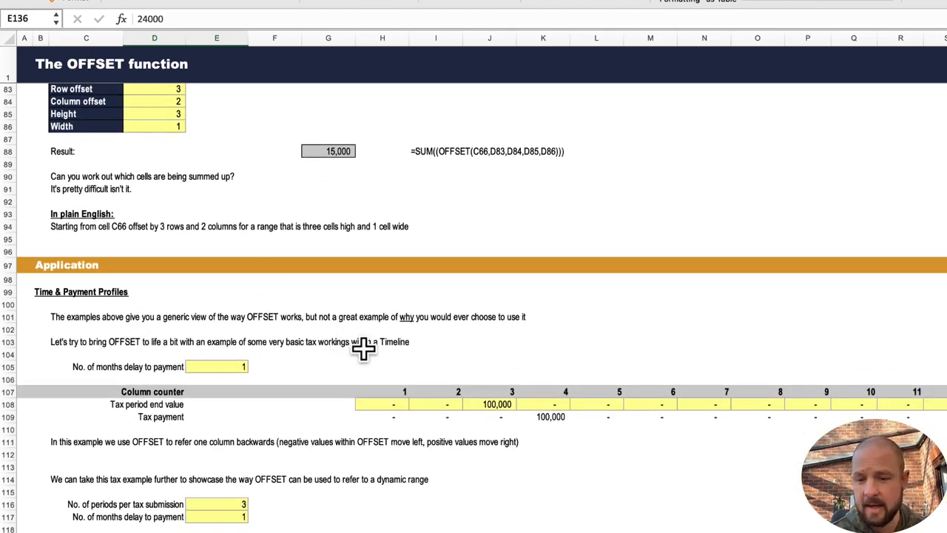
pyautogui.scroll(-7, 362, 347)
pyautogui.scroll(20, 362, 348)
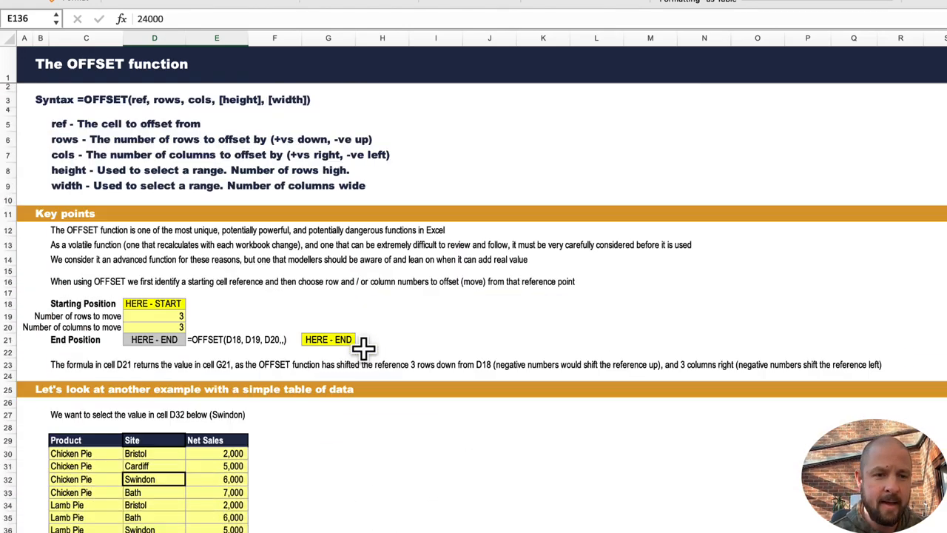